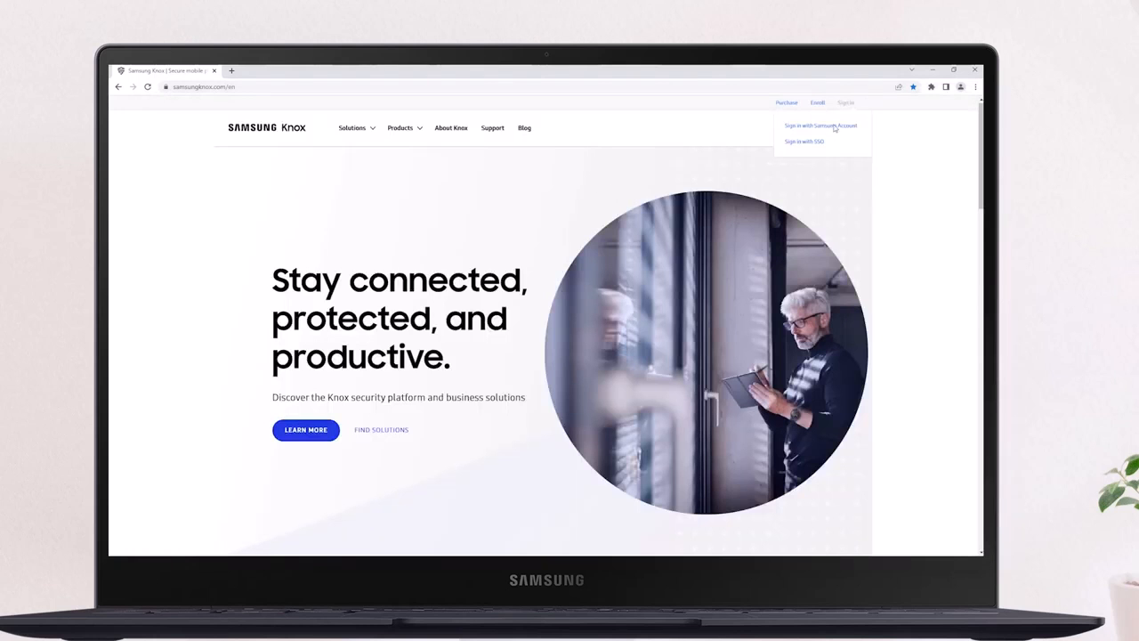
Sign in with the Samsung account and its password.
{"action": "left_click", "coordinate": [834, 126]}
{"action": "left_click", "coordinate": [600, 316]}
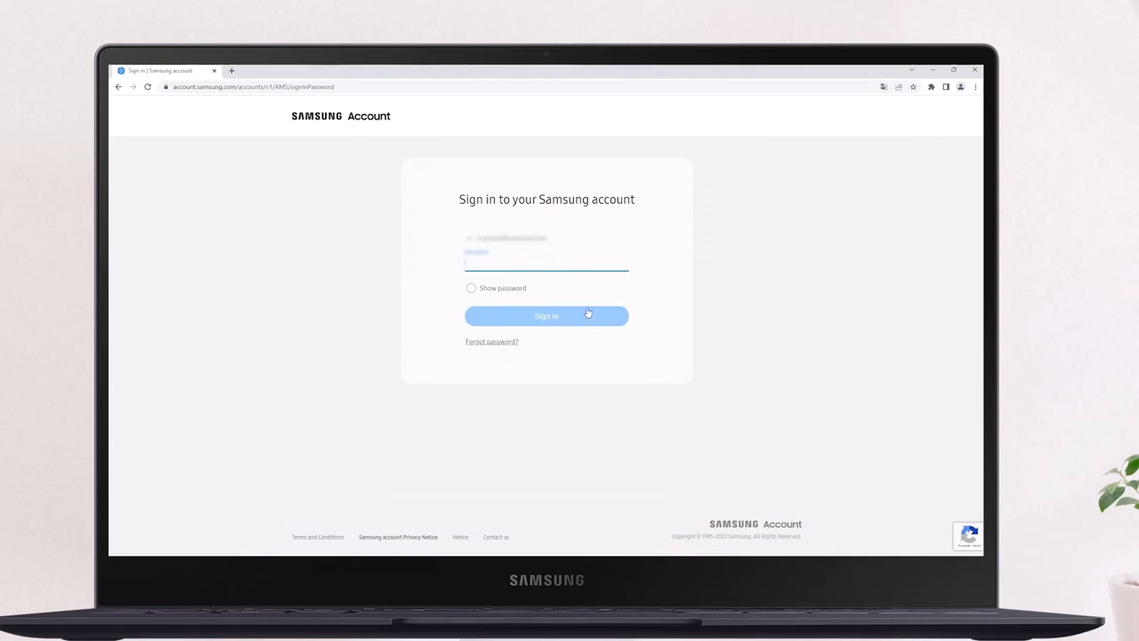
{"action": "key", "text": "ctrl+v"}
{"action": "left_click", "coordinate": [581, 313]}
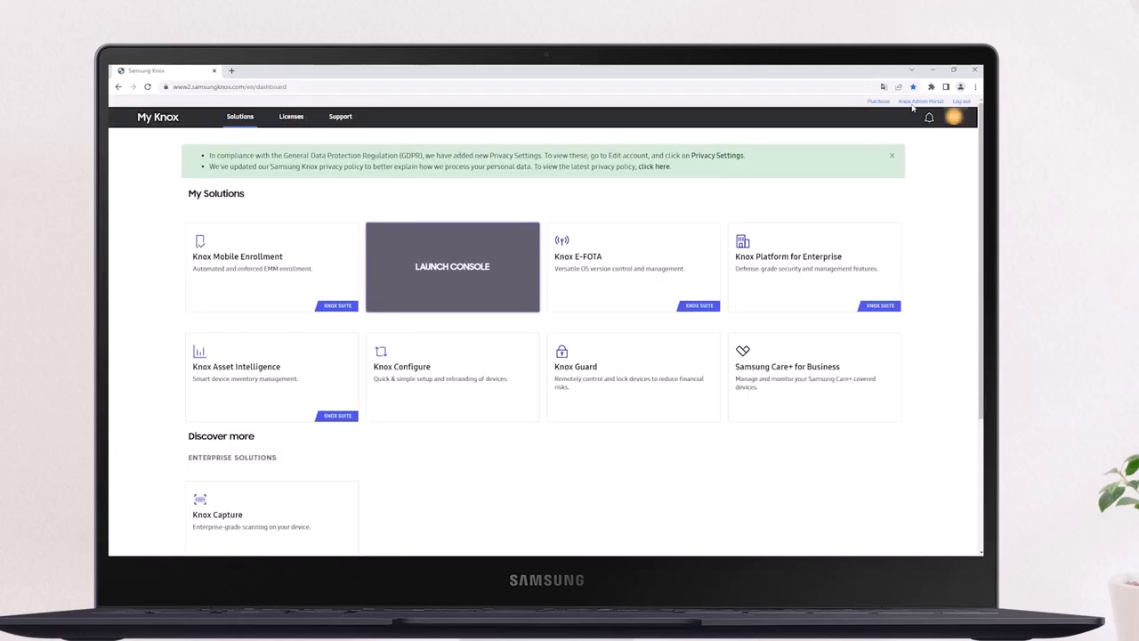
Launch the Knox Manage console, dismiss the release notice, and go to the Kiosk list.
{"action": "left_click", "coordinate": [436, 270]}
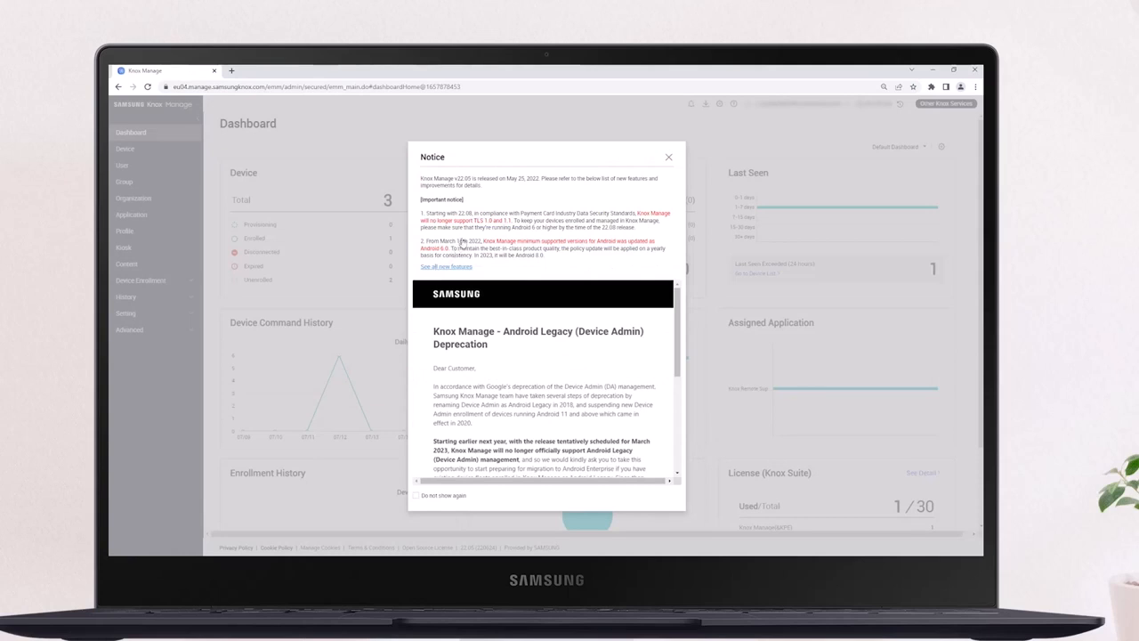
{"action": "left_click", "coordinate": [669, 158]}
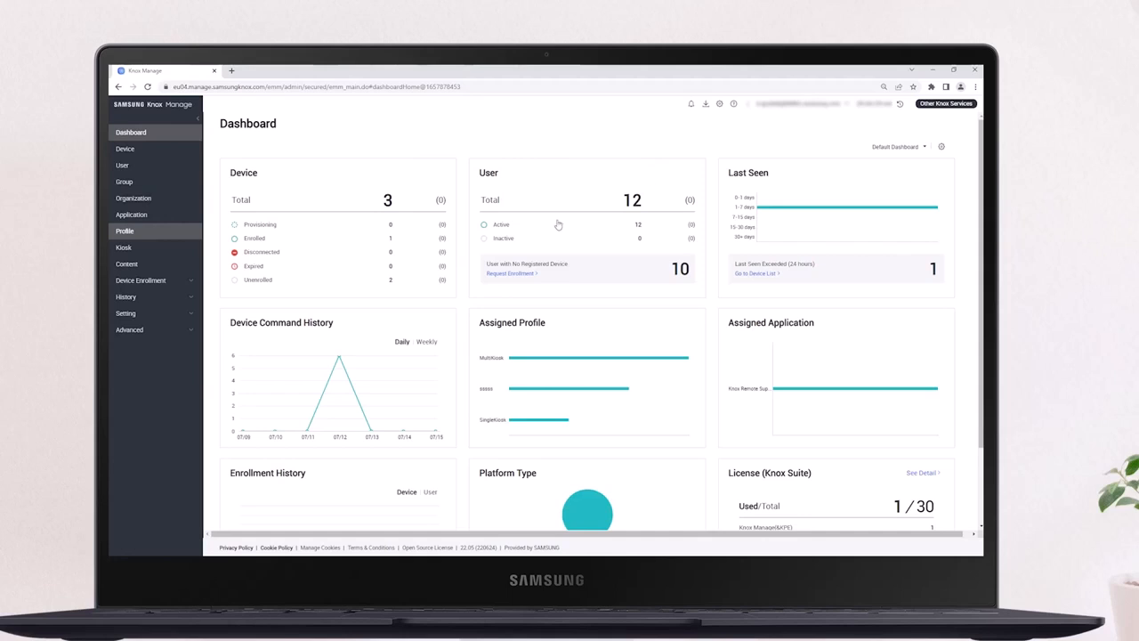
{"action": "left_click", "coordinate": [124, 250]}
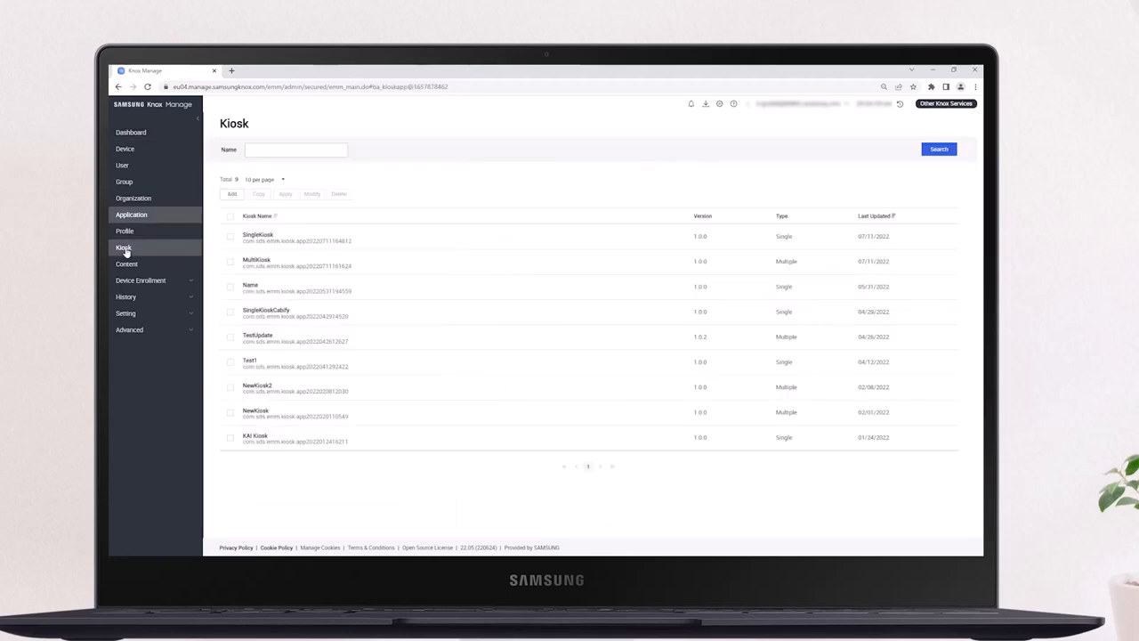
Add a new kiosk of type Multiple App Kiosk.
{"action": "left_click", "coordinate": [228, 195]}
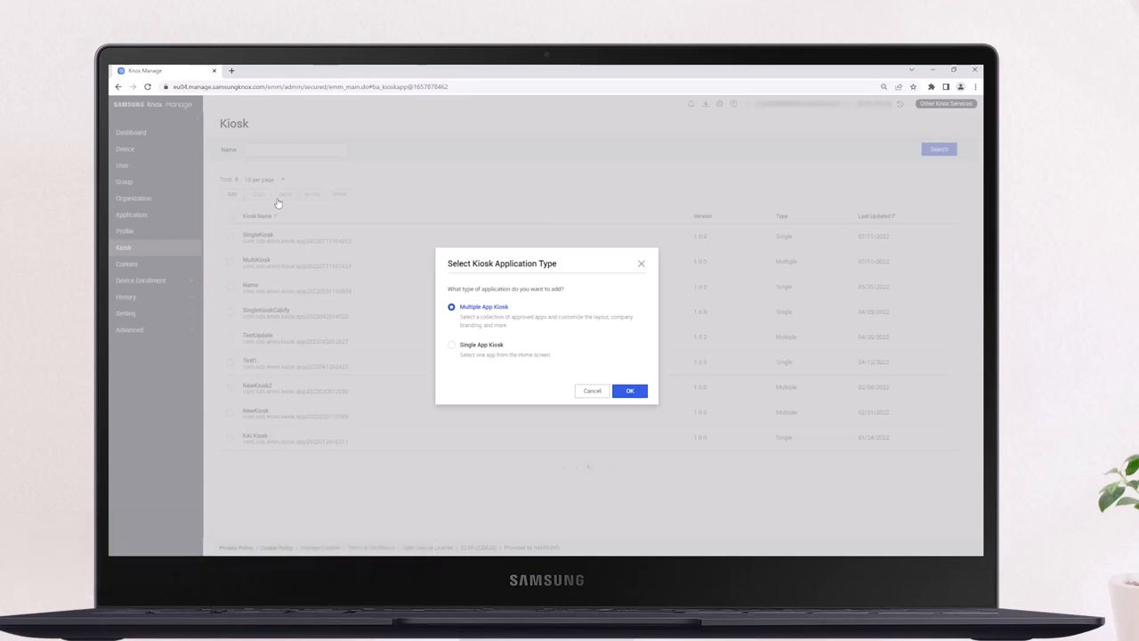
{"action": "left_click", "coordinate": [620, 392]}
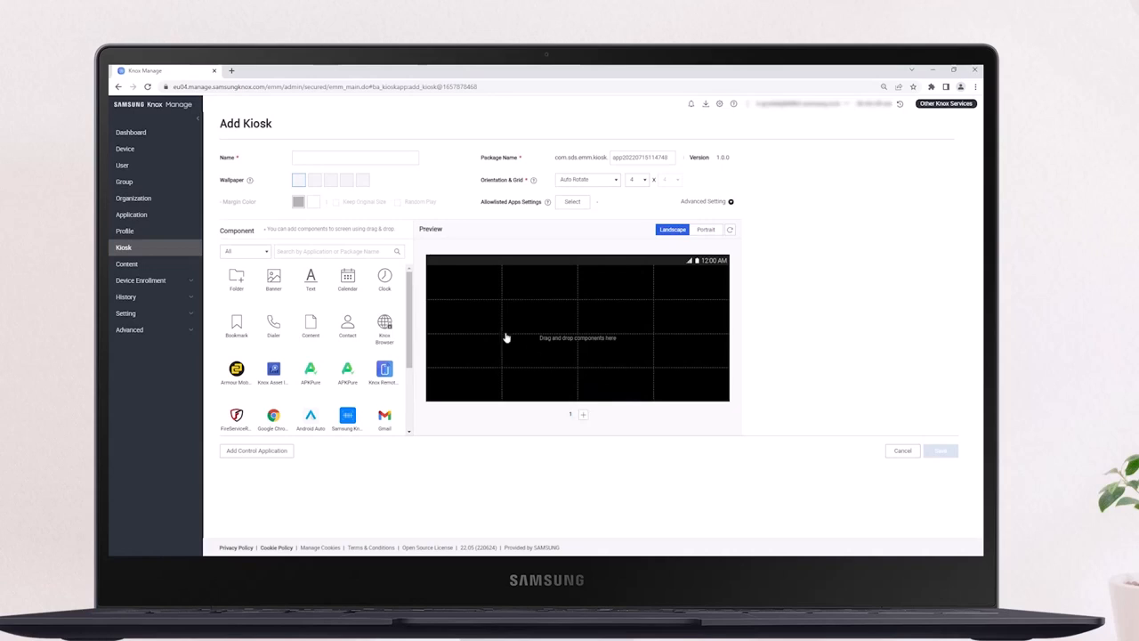
Name the kiosk NewMultiKiosk and set the tapeta-05 image as its wallpaper.
{"action": "left_click", "coordinate": [382, 157]}
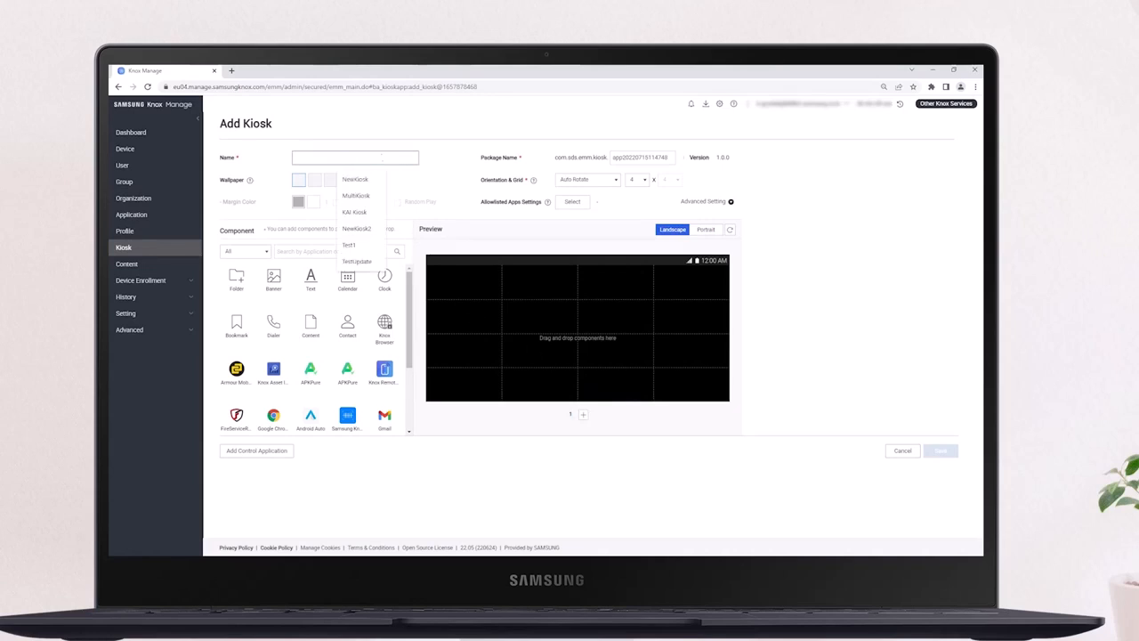
{"action": "type", "text": "NewMultiKiosk"}
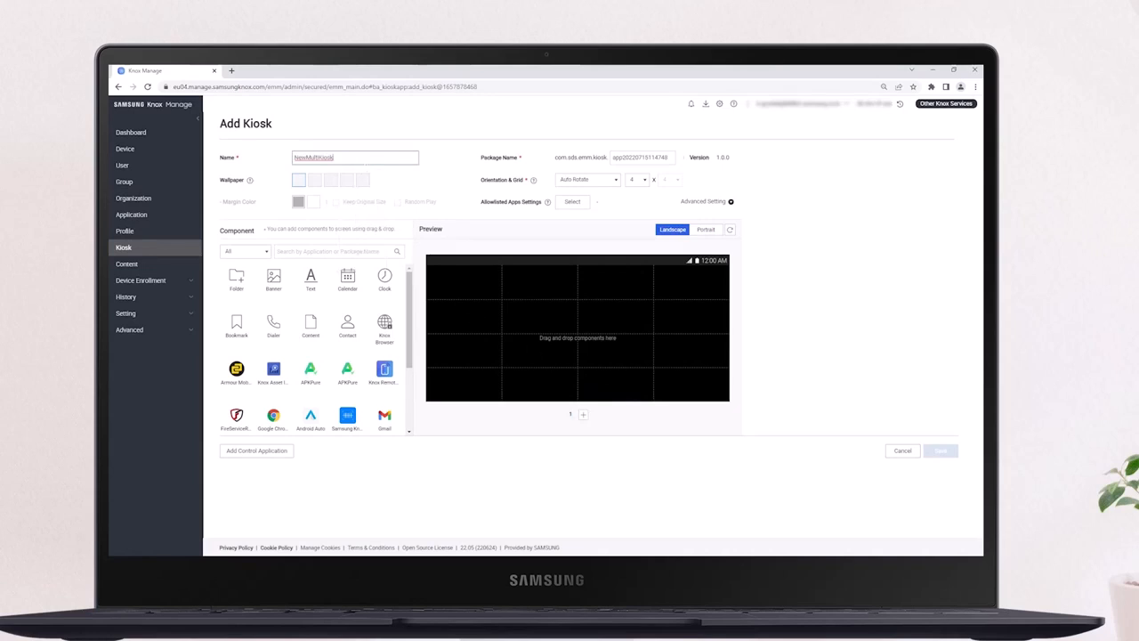
{"action": "left_click", "coordinate": [298, 181]}
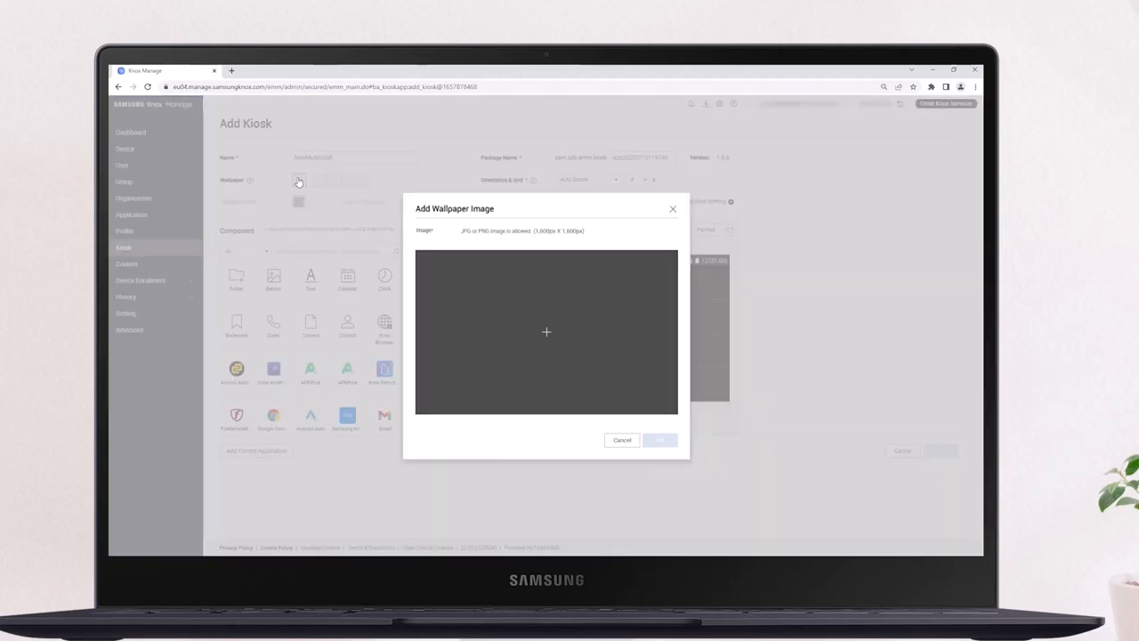
{"action": "left_click", "coordinate": [547, 334]}
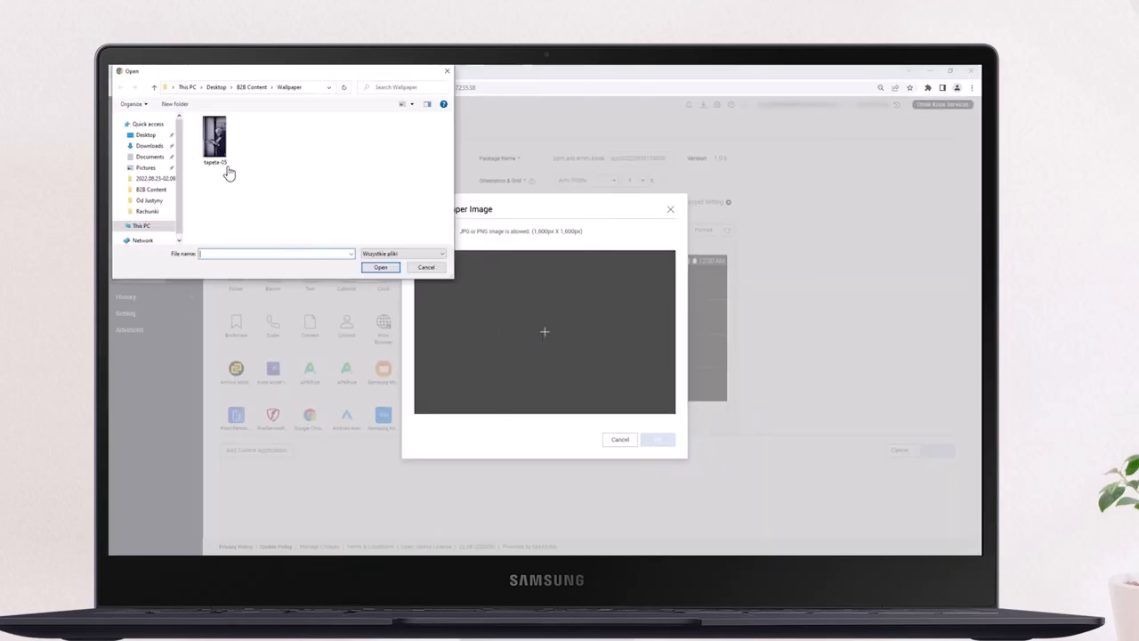
{"action": "double_click", "coordinate": [215, 147]}
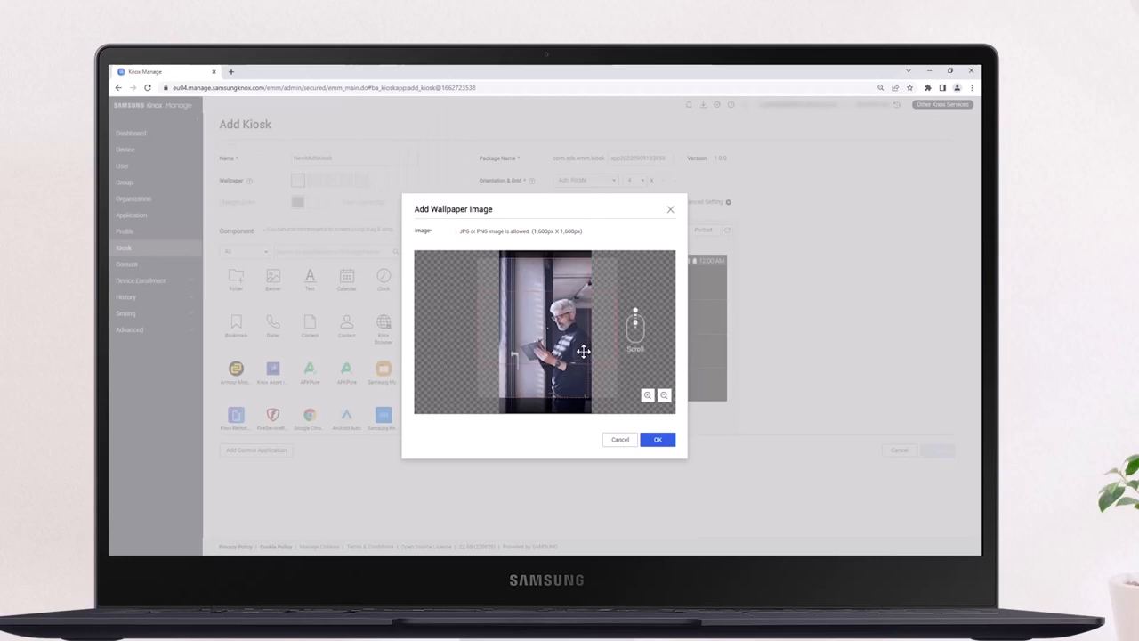
{"action": "left_click", "coordinate": [663, 439]}
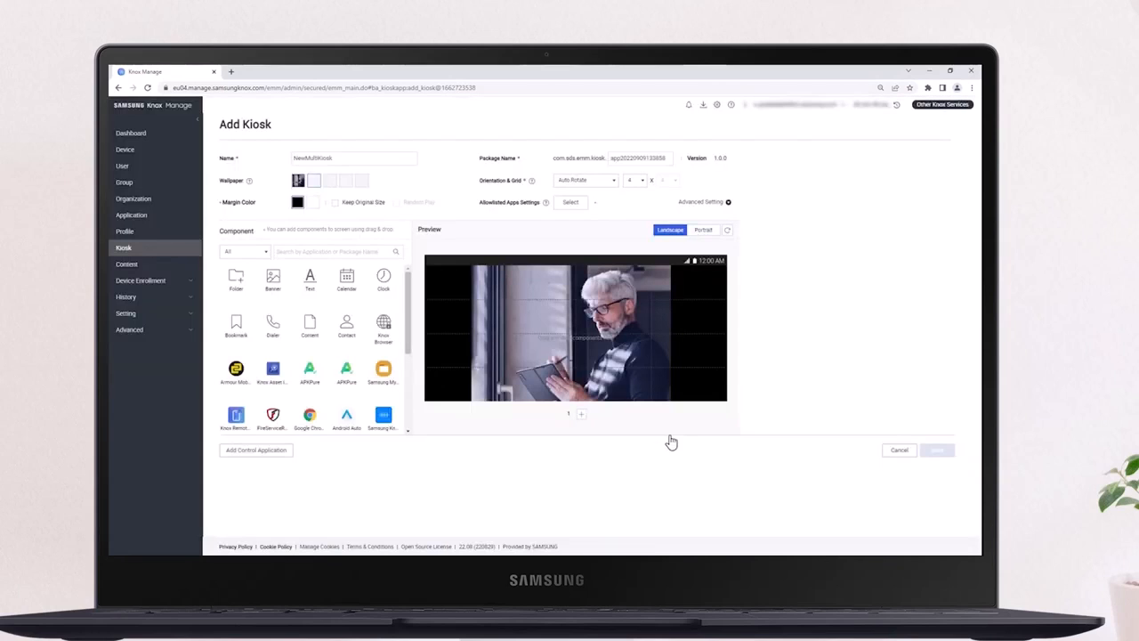
Preview the kiosk in portrait, then landscape, then back to portrait orientation.
{"action": "left_click", "coordinate": [703, 232]}
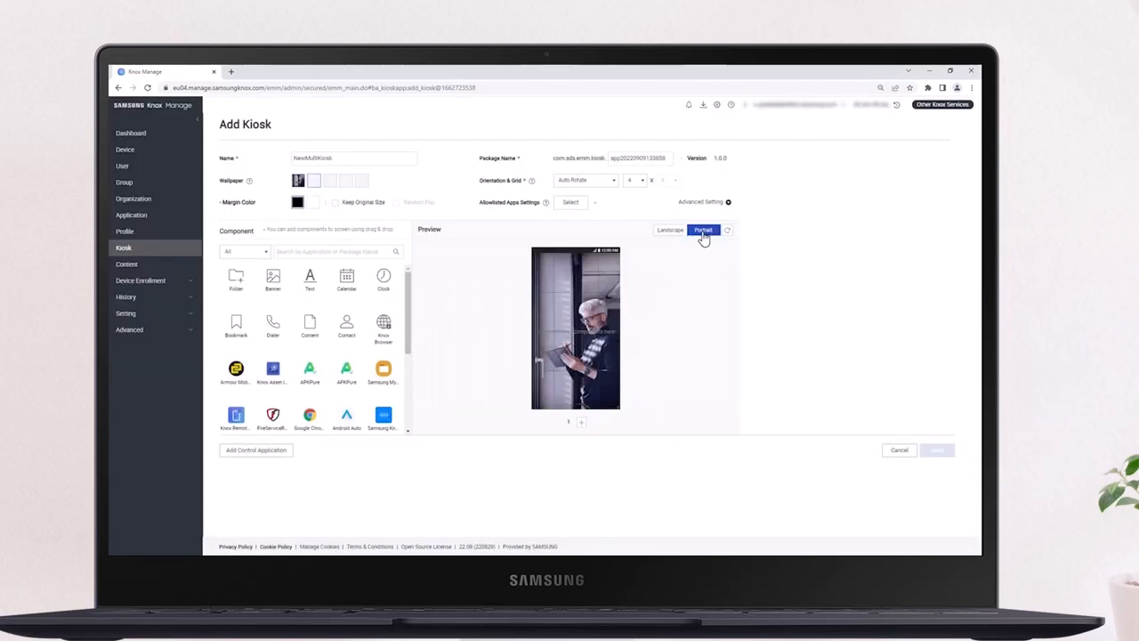
{"action": "left_click", "coordinate": [671, 233]}
{"action": "left_click", "coordinate": [700, 232]}
In the advanced settings, toggle the status bar off and back on.
{"action": "left_click", "coordinate": [703, 204]}
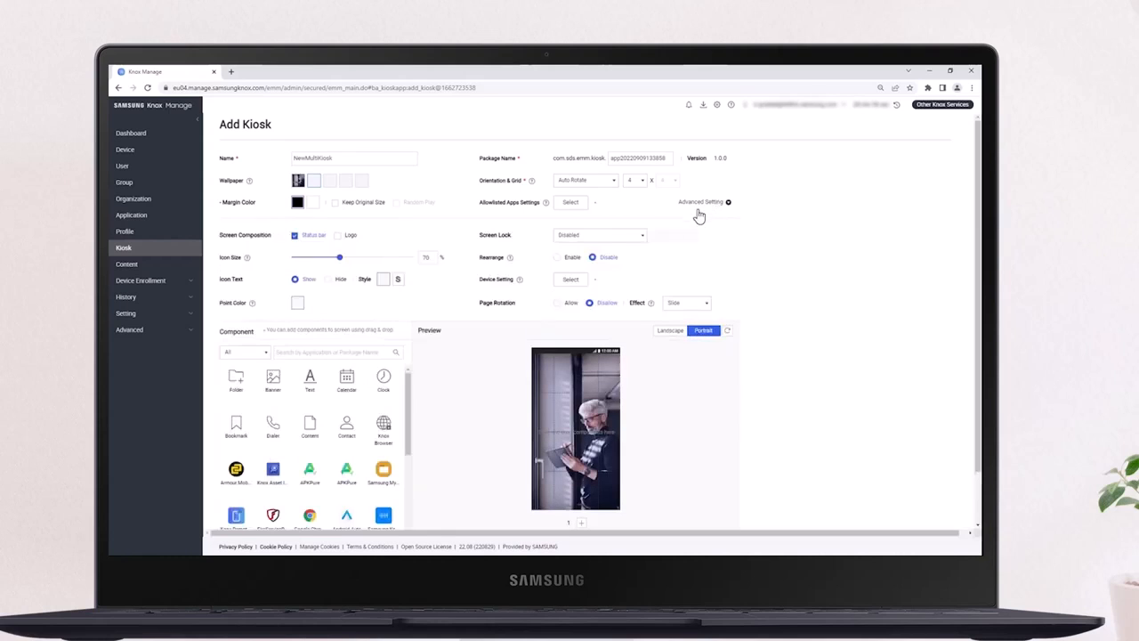
{"action": "left_click", "coordinate": [297, 237]}
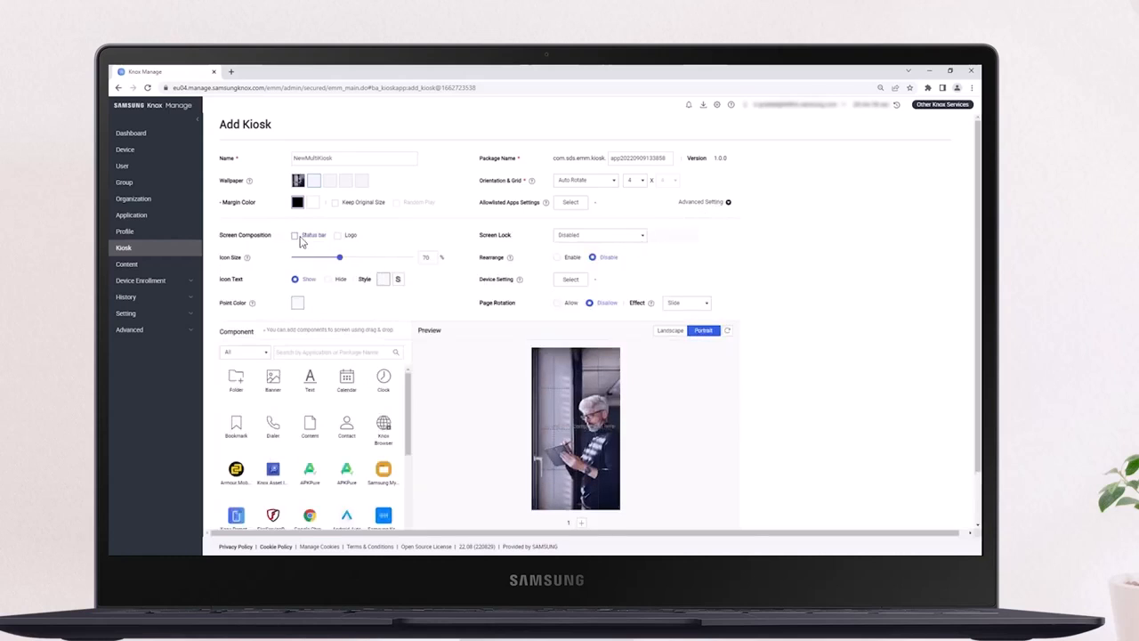
{"action": "left_click", "coordinate": [298, 237]}
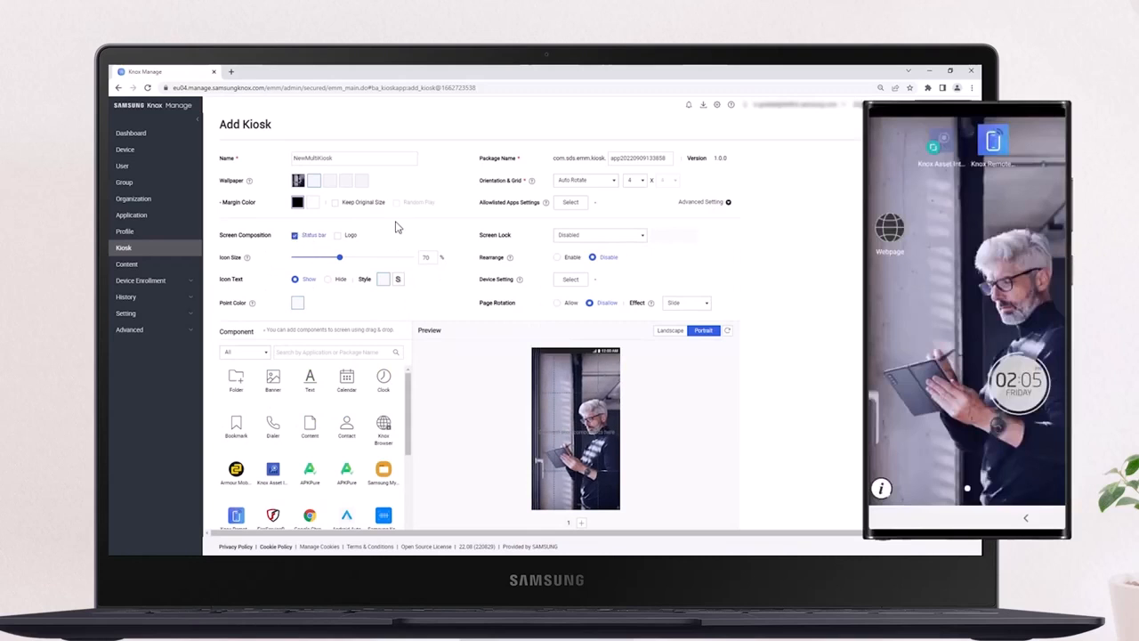
Allow Wi-Fi, Bluetooth, Time Zone, Flash Light, Language, Airplane Mode, Sound and Lock Screen settings.
{"action": "left_click", "coordinate": [578, 281]}
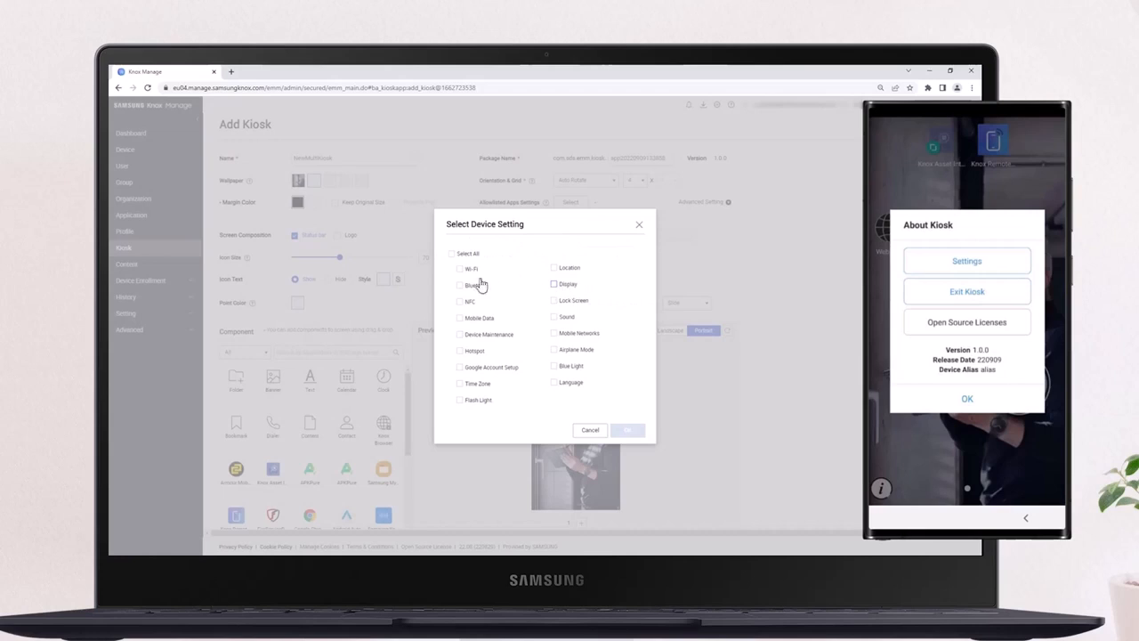
{"action": "left_click", "coordinate": [459, 269]}
{"action": "left_click", "coordinate": [460, 286]}
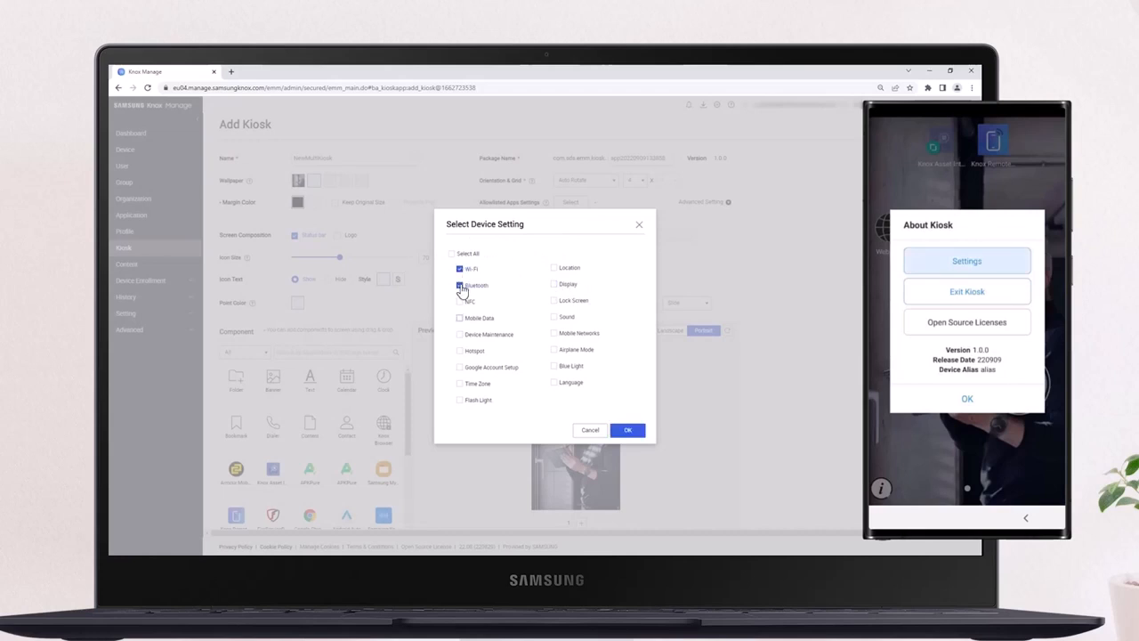
{"action": "left_click", "coordinate": [459, 384]}
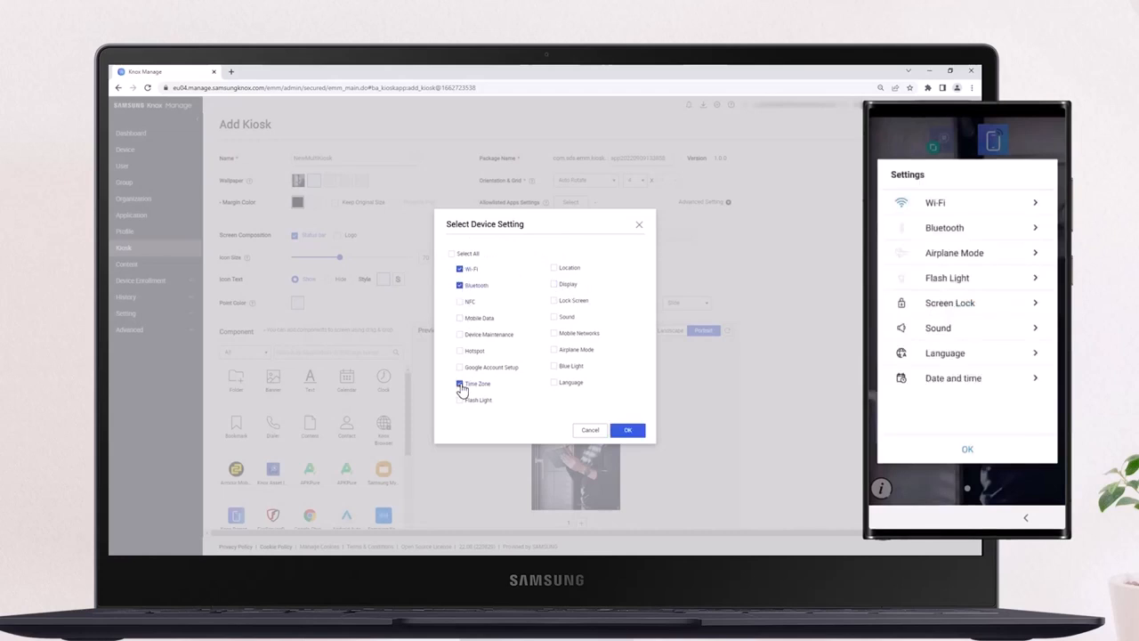
{"action": "left_click", "coordinate": [459, 400]}
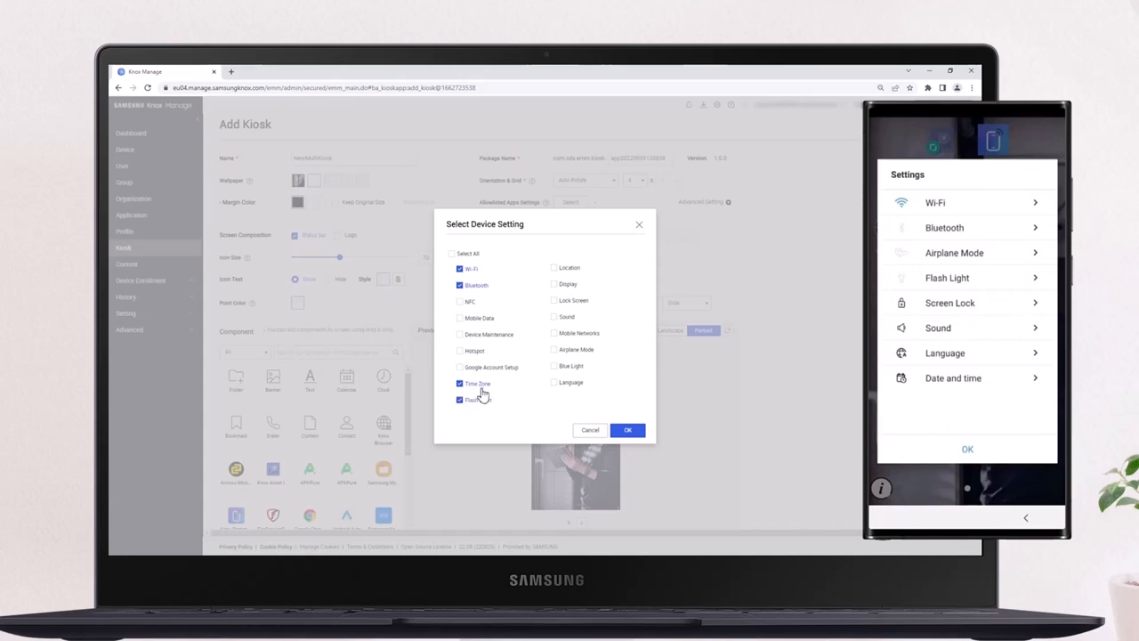
{"action": "left_click", "coordinate": [554, 381]}
{"action": "left_click", "coordinate": [553, 350]}
{"action": "left_click", "coordinate": [553, 317]}
{"action": "left_click", "coordinate": [554, 301]}
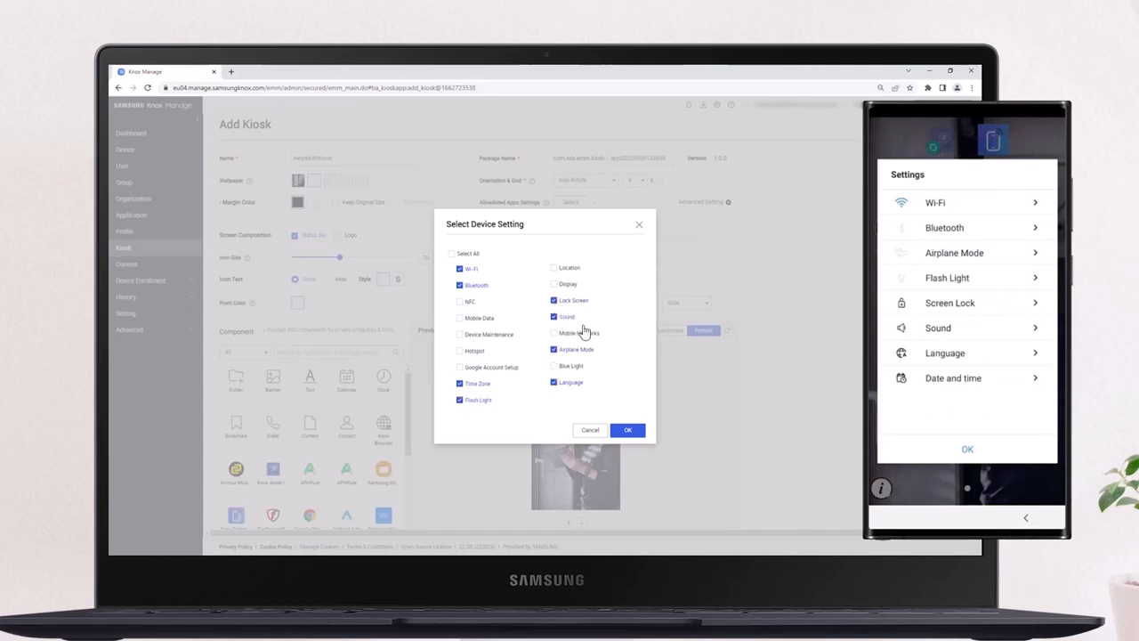
{"action": "left_click", "coordinate": [628, 430]}
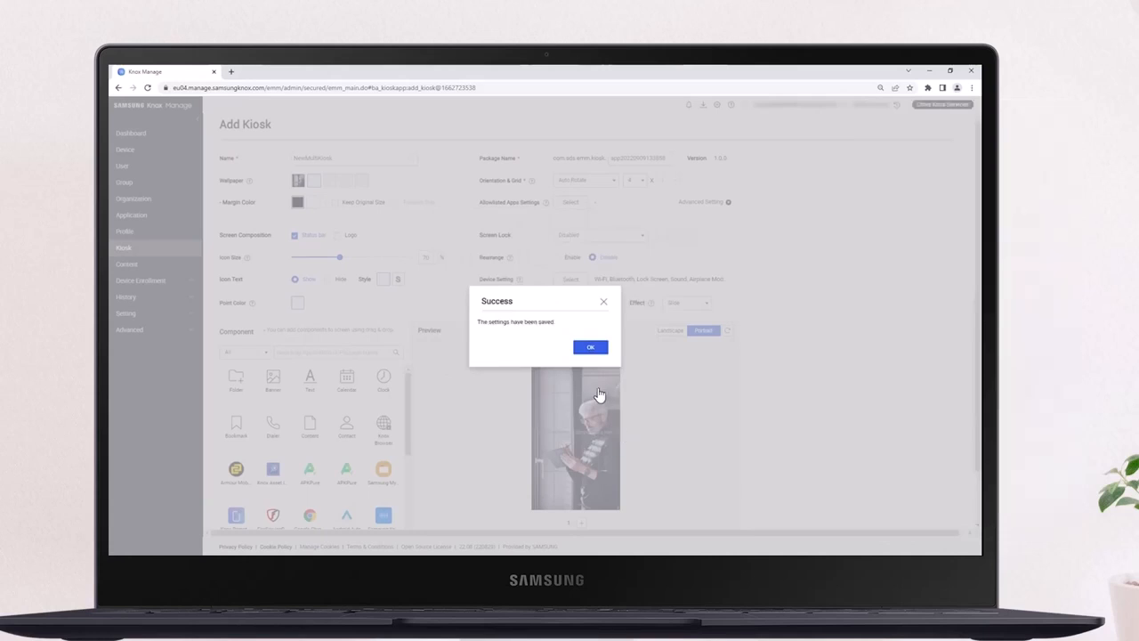
{"action": "left_click", "coordinate": [593, 348]}
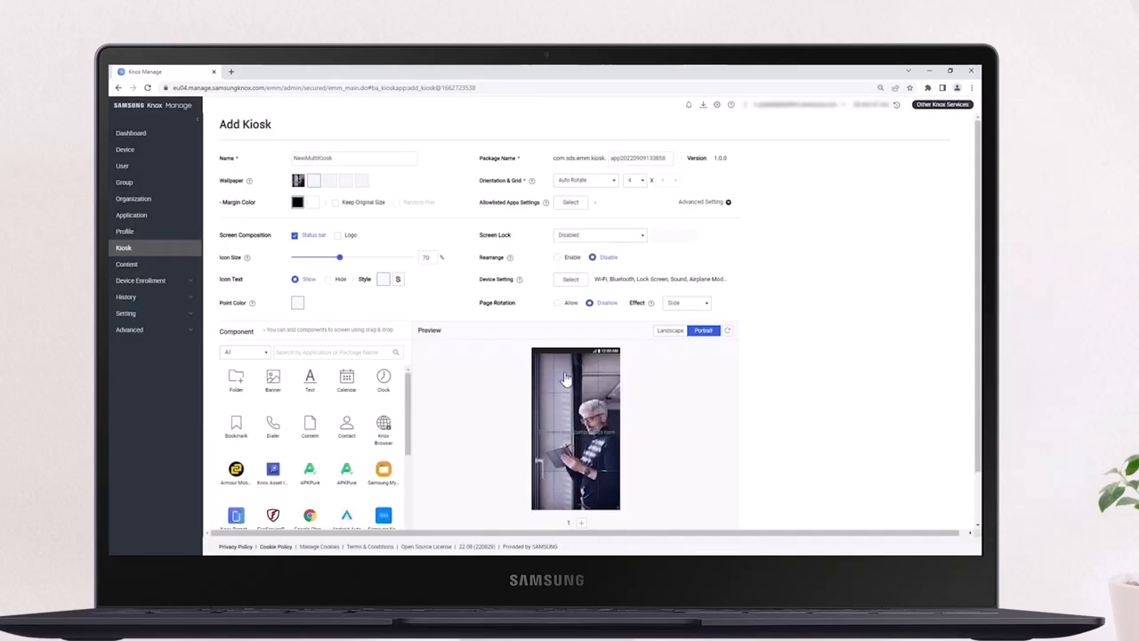
Add Knox Asset, Knox Remote, Knox Browser and a fourth-style clock widget to the kiosk screen.
{"action": "left_click", "coordinate": [273, 472]}
{"action": "left_click_drag", "start_coordinate": [237, 516], "coordinate": [604, 378]}
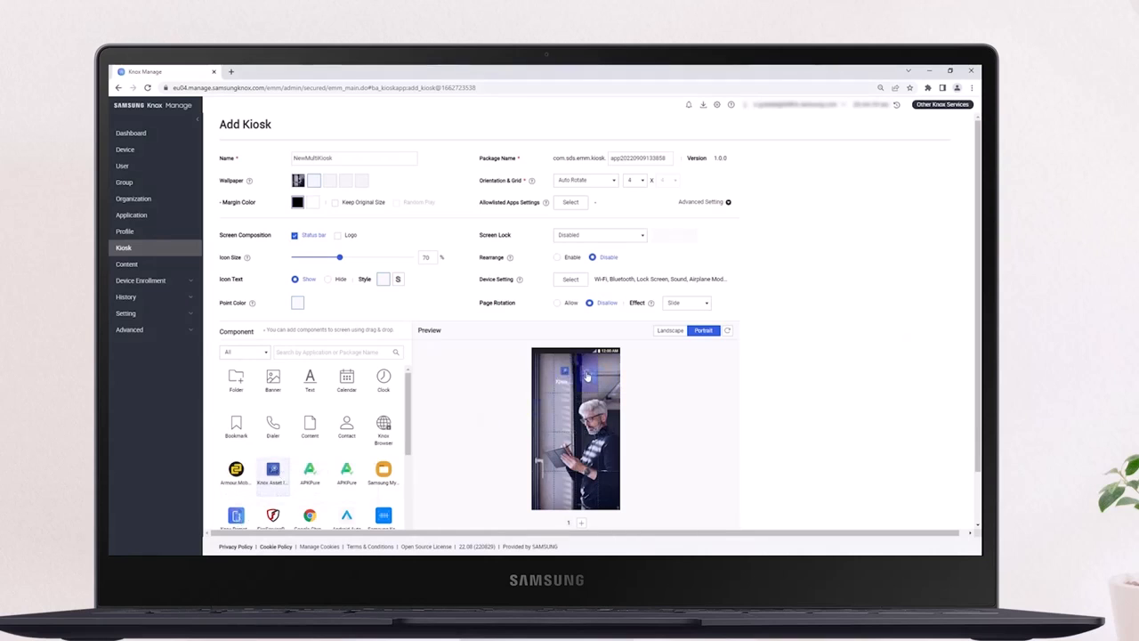
{"action": "left_click", "coordinate": [397, 431]}
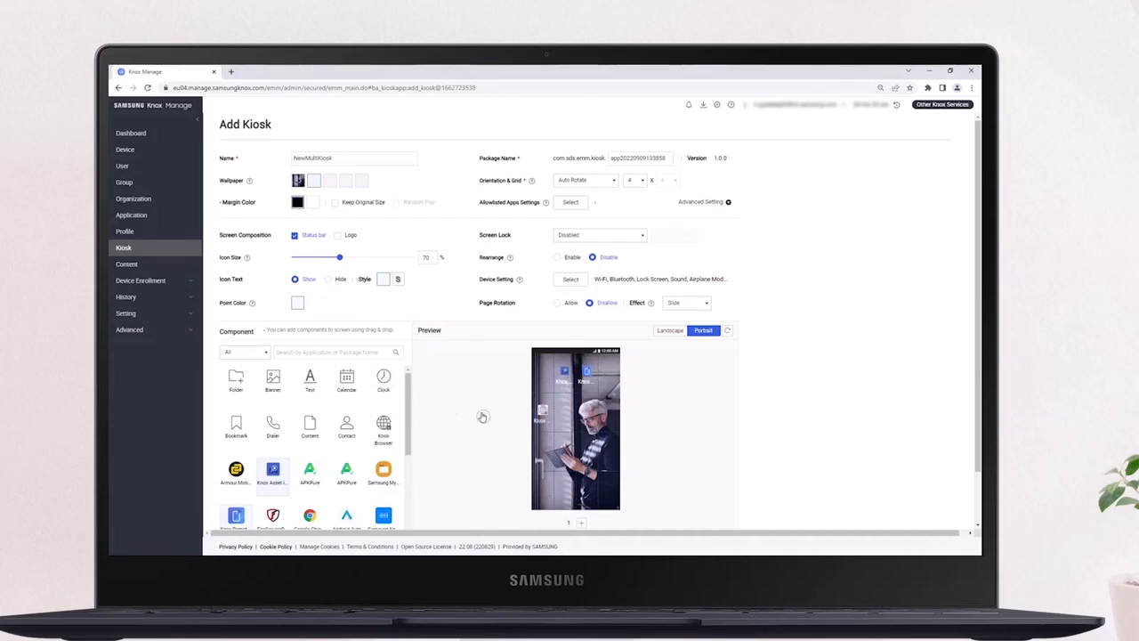
{"action": "left_click_drag", "start_coordinate": [384, 380], "coordinate": [596, 462]}
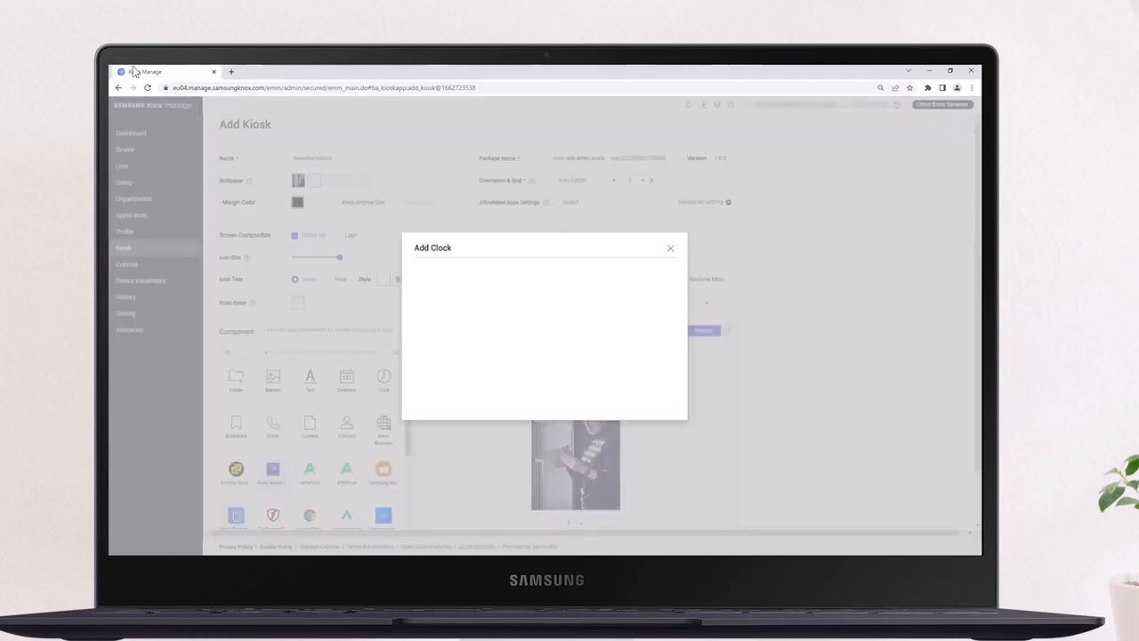
{"action": "left_click", "coordinate": [607, 317]}
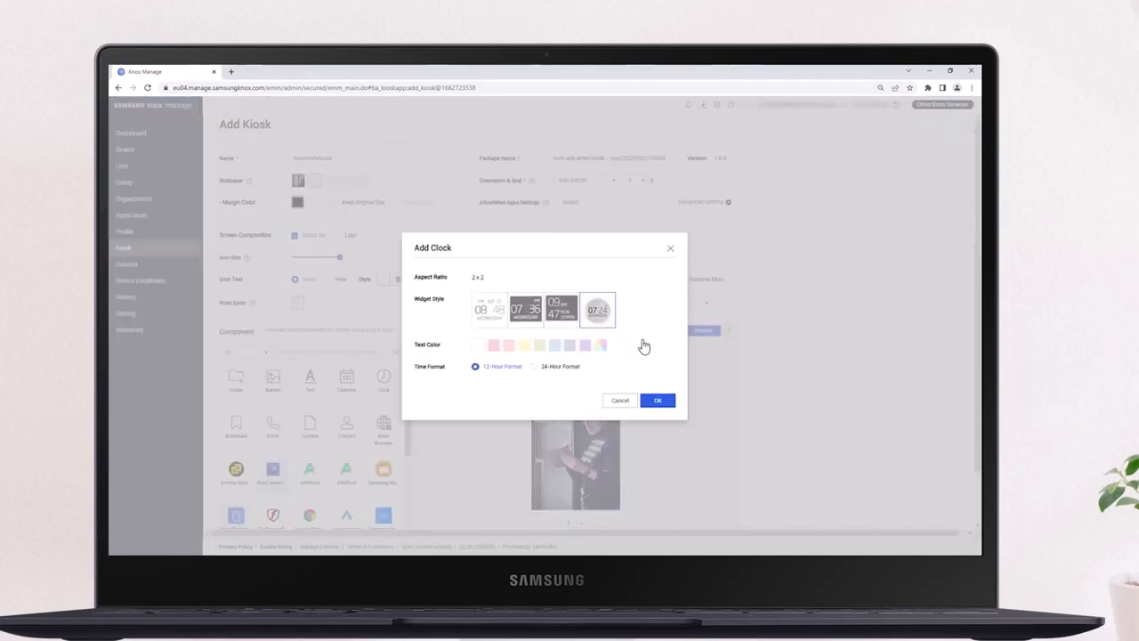
{"action": "left_click", "coordinate": [664, 401]}
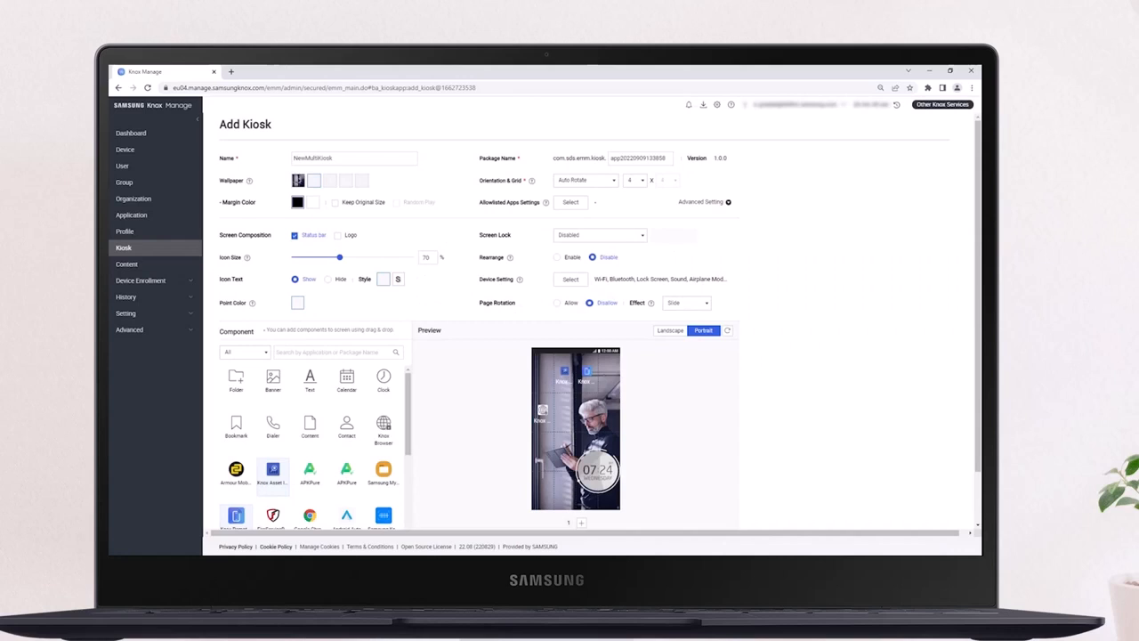
Save the NewMultiKiosk kiosk and confirm.
{"action": "scroll", "coordinate": [695, 406], "scroll_direction": "down", "scroll_amount": 2}
{"action": "left_click", "coordinate": [937, 491]}
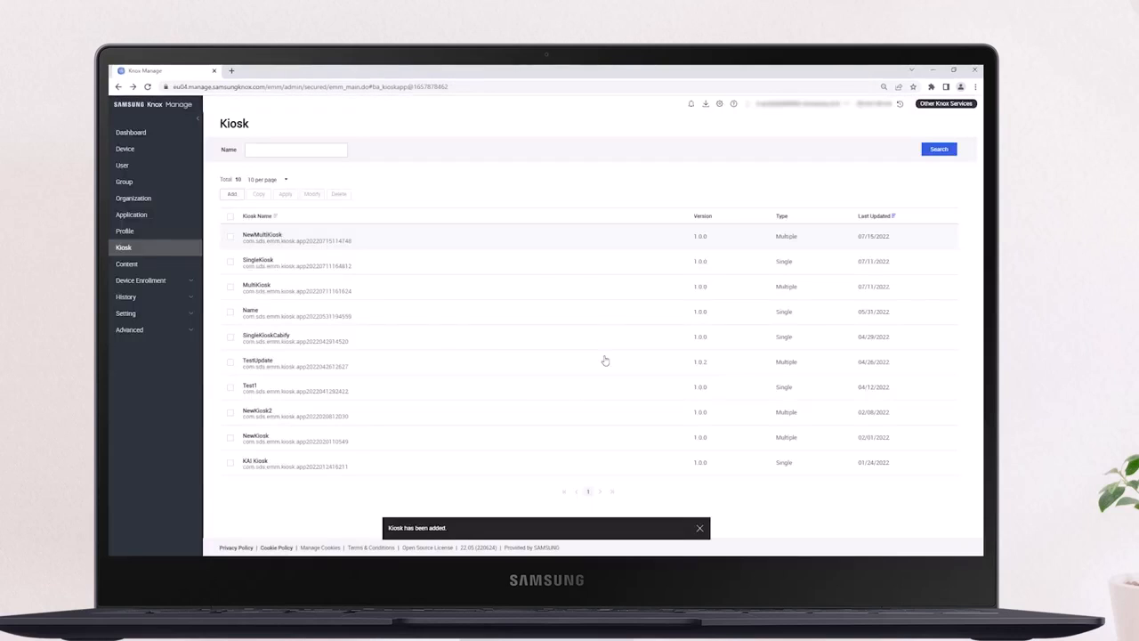
{"action": "left_click", "coordinate": [596, 353]}
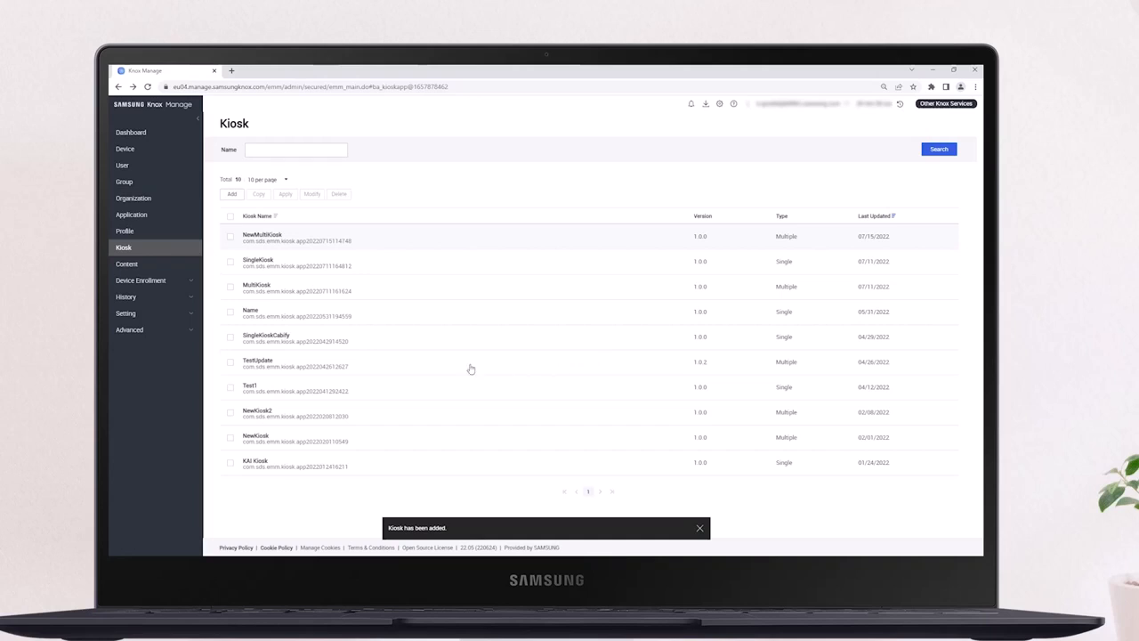
Create an Android Enterprise profile named VideoNewMultiKiosk and save it to set policies.
{"action": "left_click", "coordinate": [139, 232]}
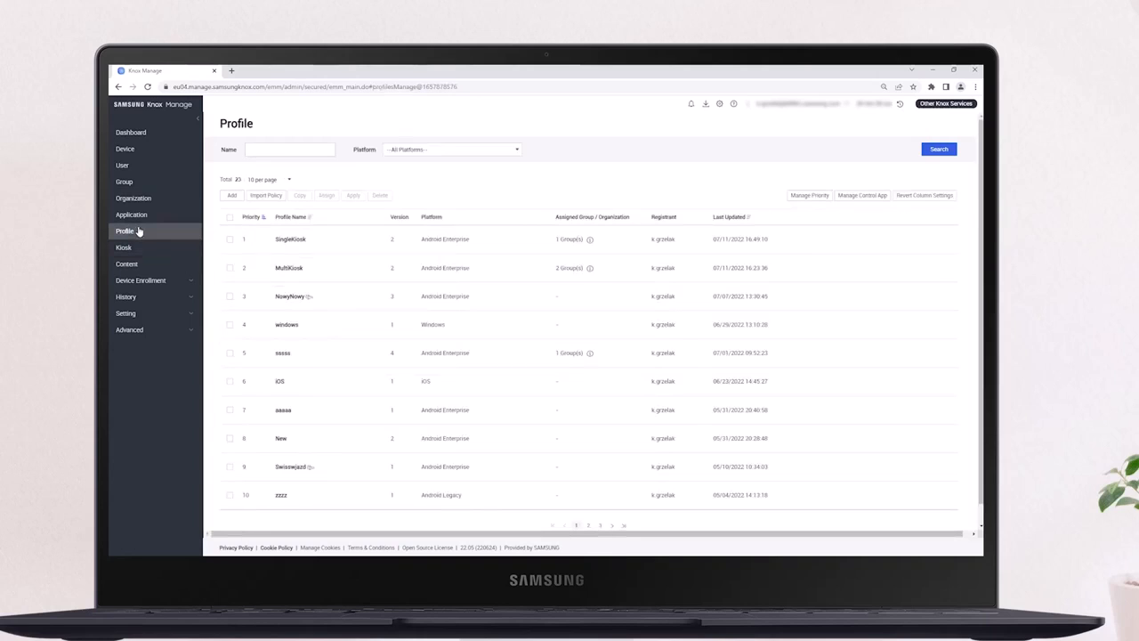
{"action": "left_click", "coordinate": [231, 195]}
{"action": "left_click", "coordinate": [317, 160]}
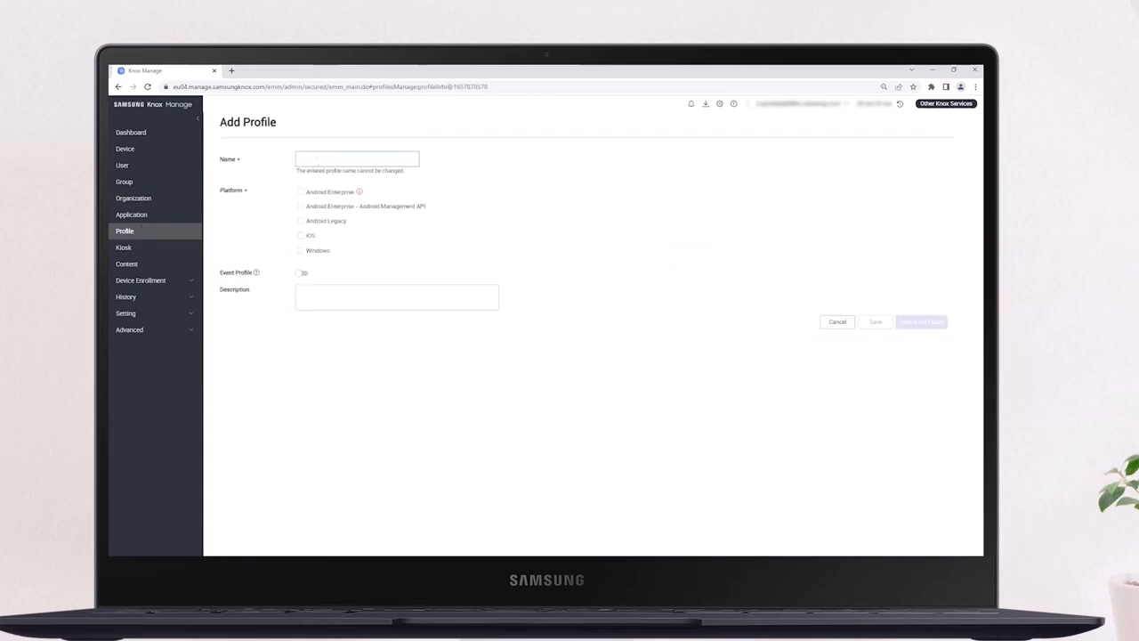
{"action": "type", "text": "VideoNewMultiKiosk"}
{"action": "left_click", "coordinate": [300, 191]}
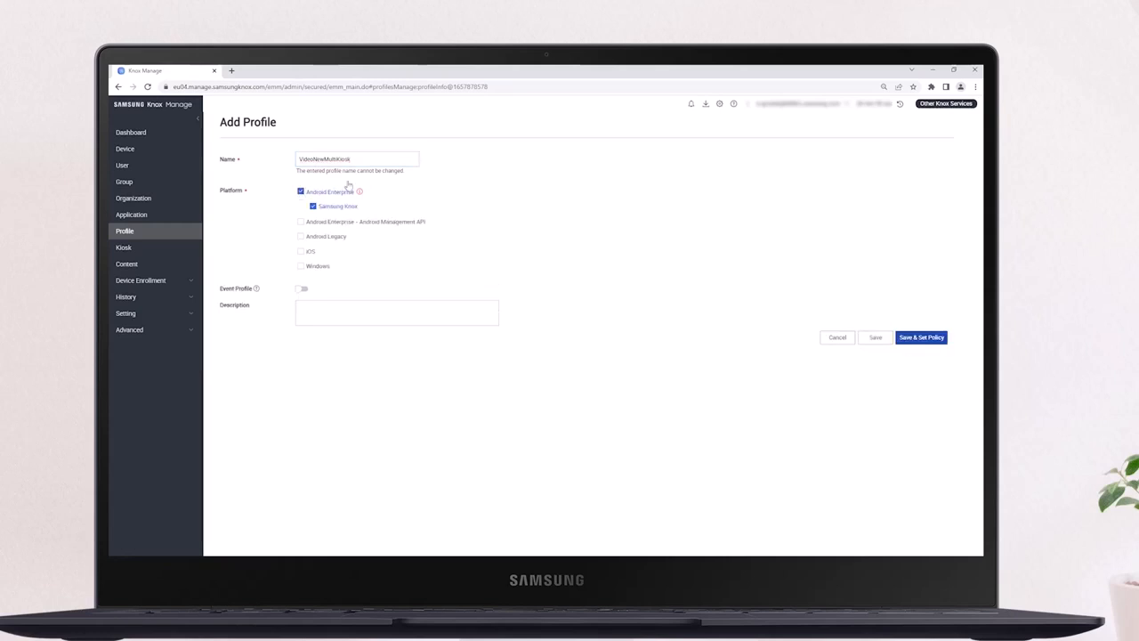
{"action": "left_click", "coordinate": [921, 338]}
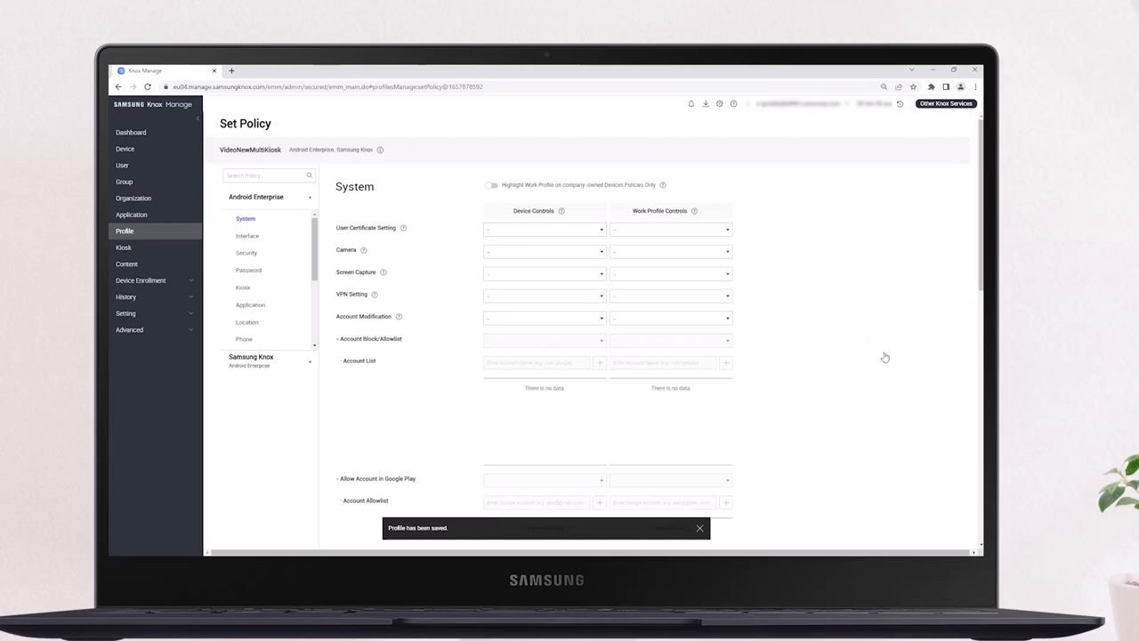
Set the profile's kiosk policy to Multi App using the NewMultiKiosk kiosk.
{"action": "left_click", "coordinate": [247, 290]}
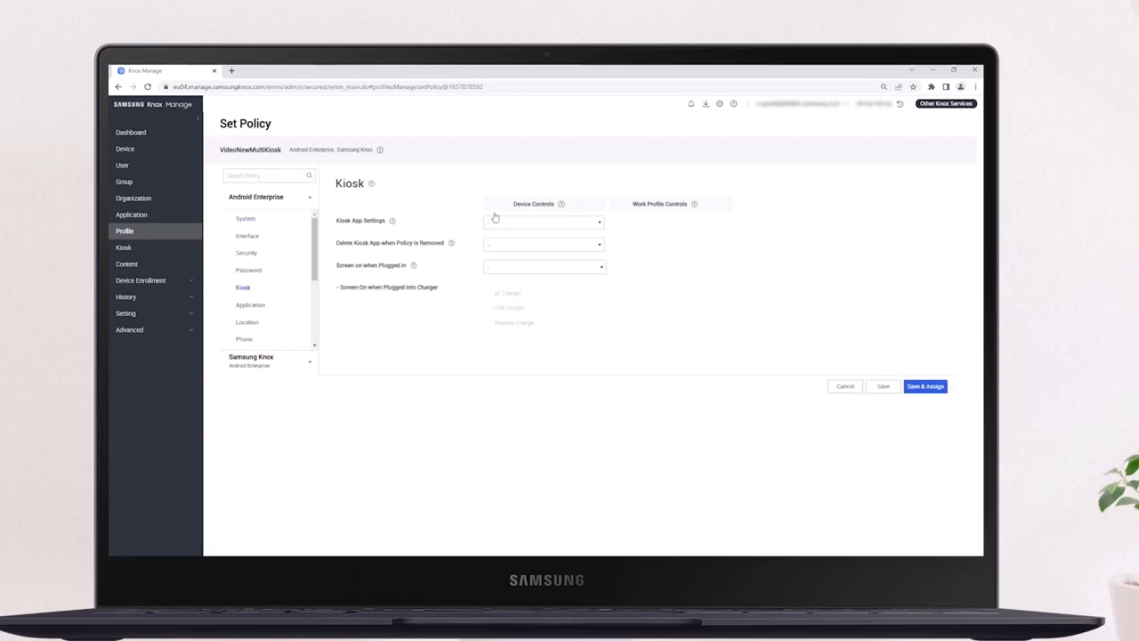
{"action": "left_click", "coordinate": [531, 225]}
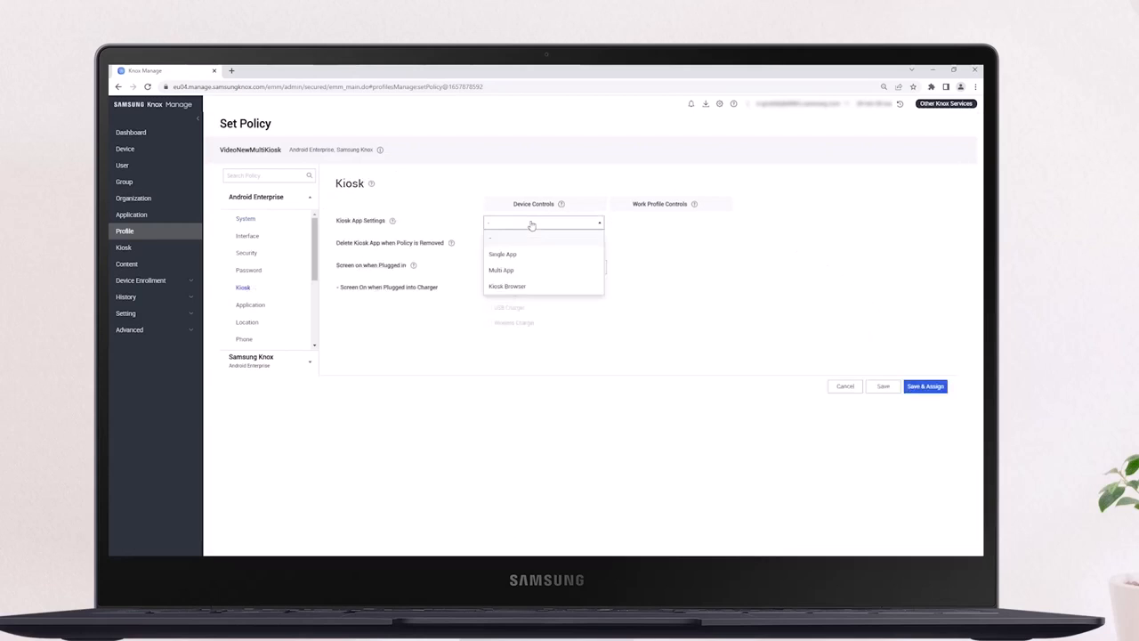
{"action": "left_click", "coordinate": [502, 270]}
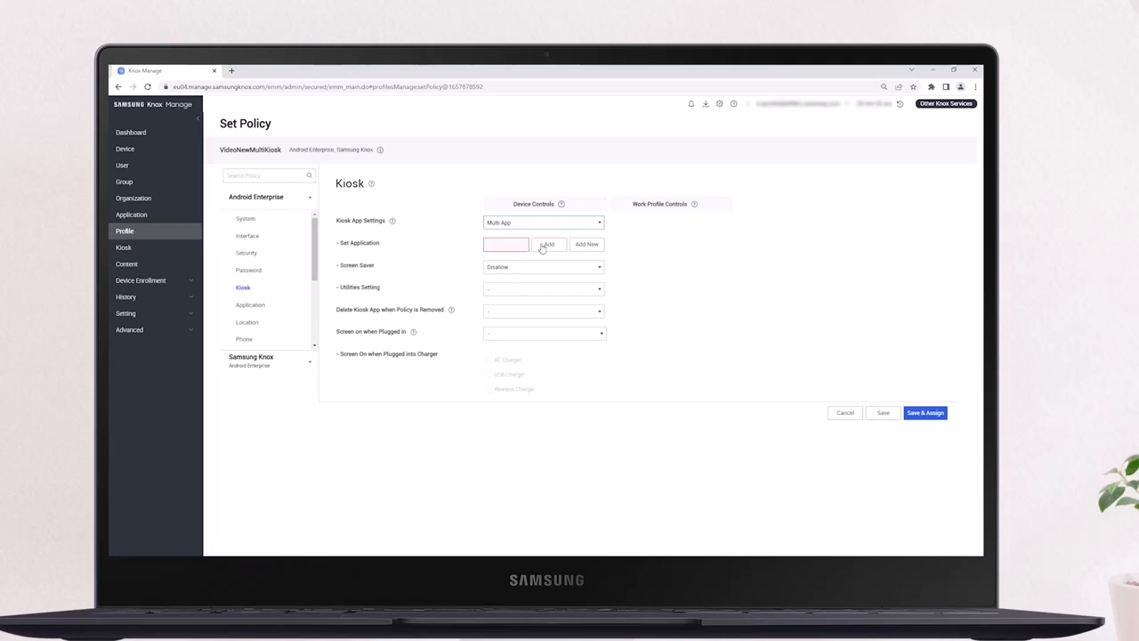
{"action": "left_click", "coordinate": [545, 245]}
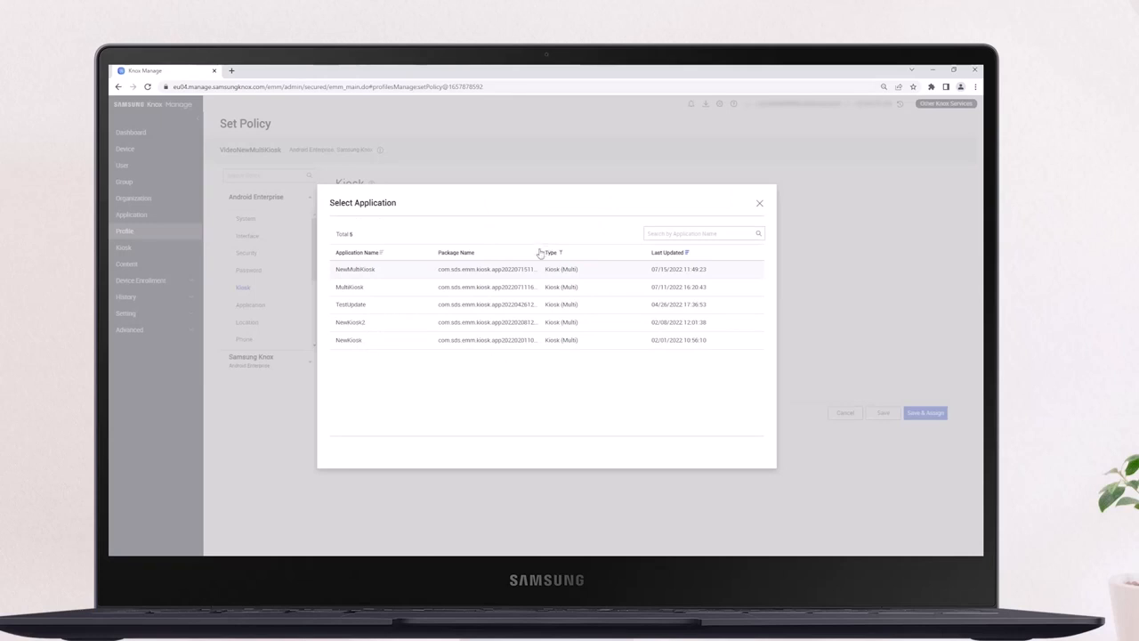
{"action": "left_click", "coordinate": [472, 273]}
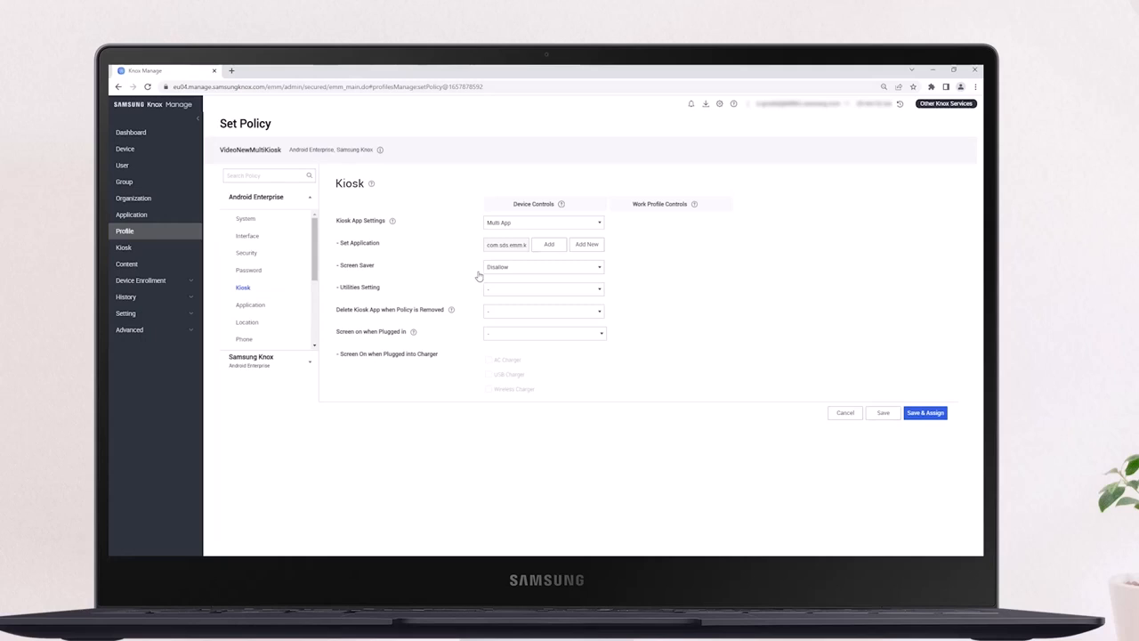
Allow deleting the kiosk app on policy removal and save the profile for assignment.
{"action": "left_click", "coordinate": [507, 315]}
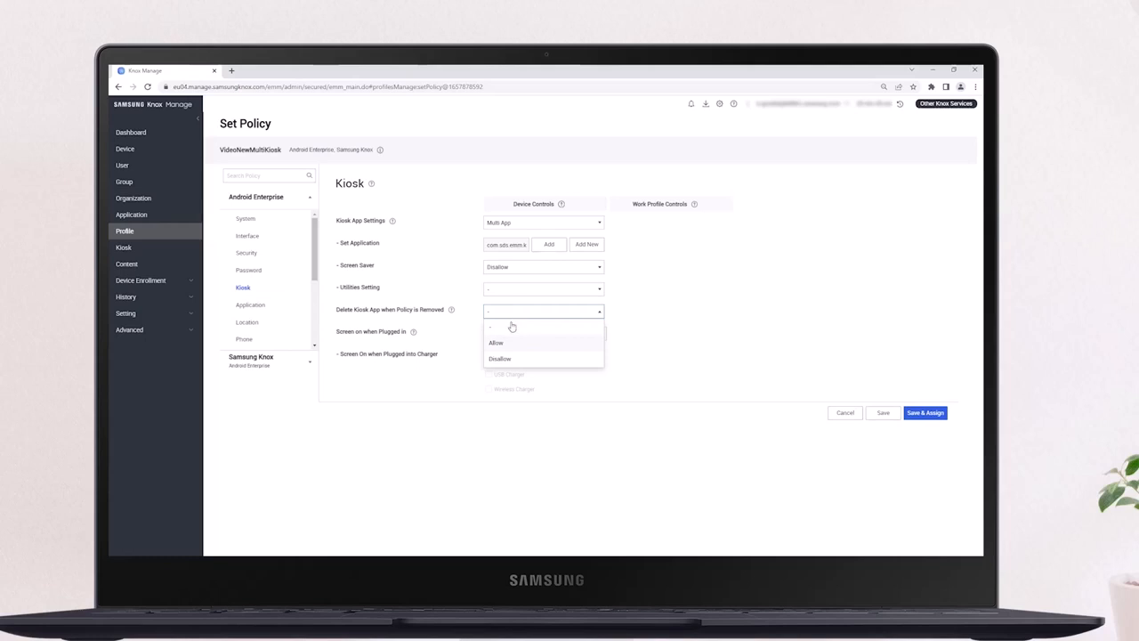
{"action": "left_click", "coordinate": [511, 343]}
{"action": "left_click", "coordinate": [921, 415]}
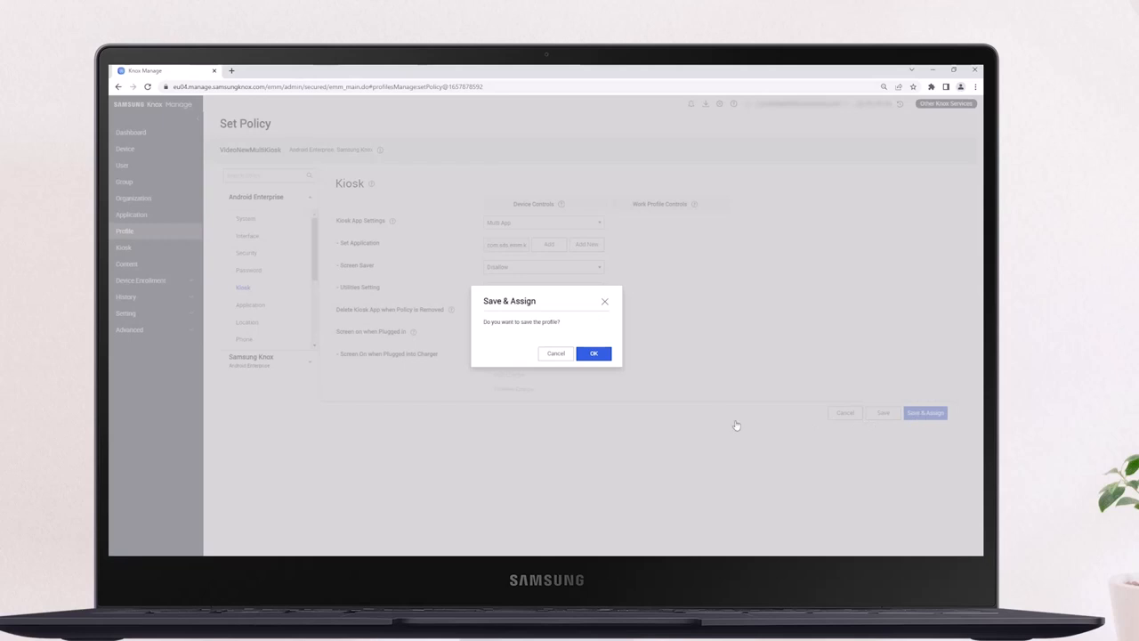
{"action": "left_click", "coordinate": [600, 357]}
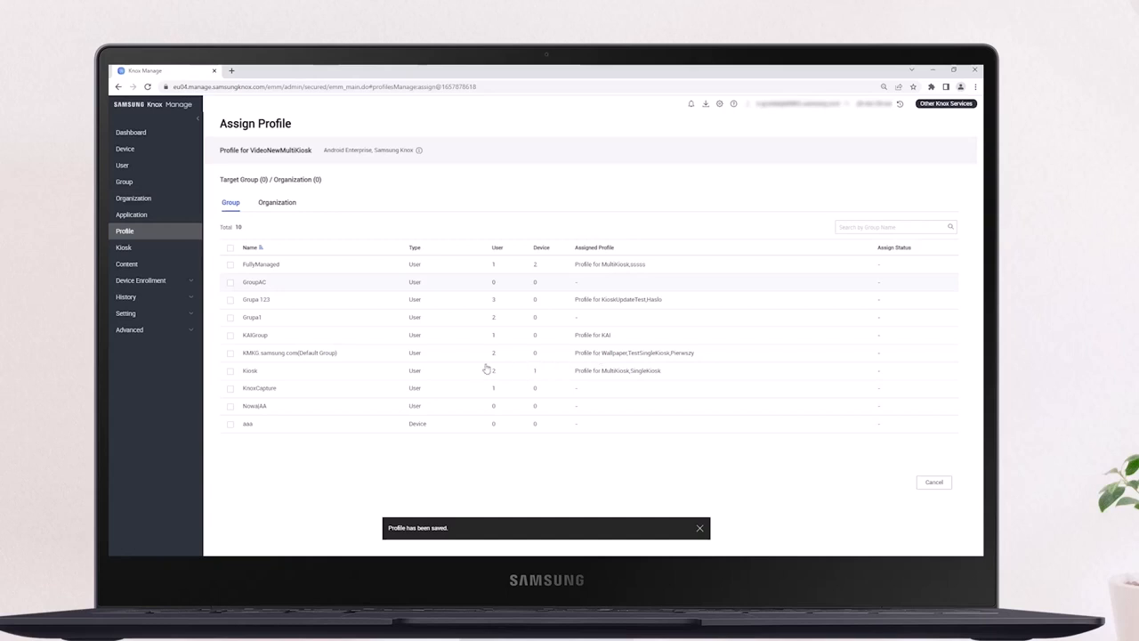
Assign and apply VideoNewMultiKiosk to the FullyManaged group.
{"action": "left_click", "coordinate": [231, 264]}
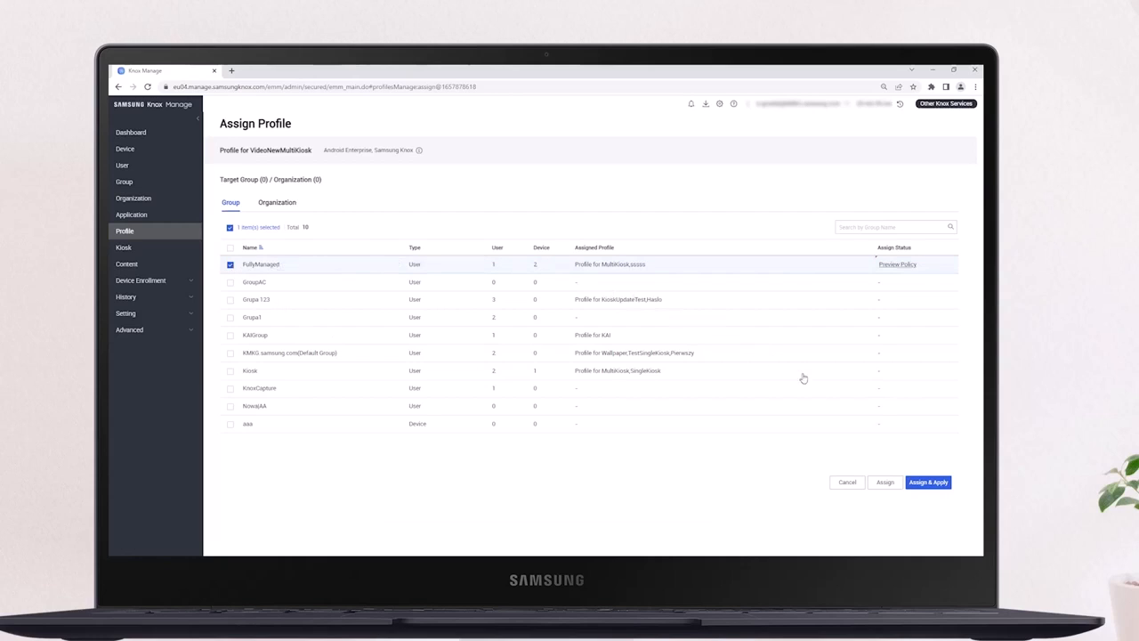
{"action": "left_click", "coordinate": [928, 483]}
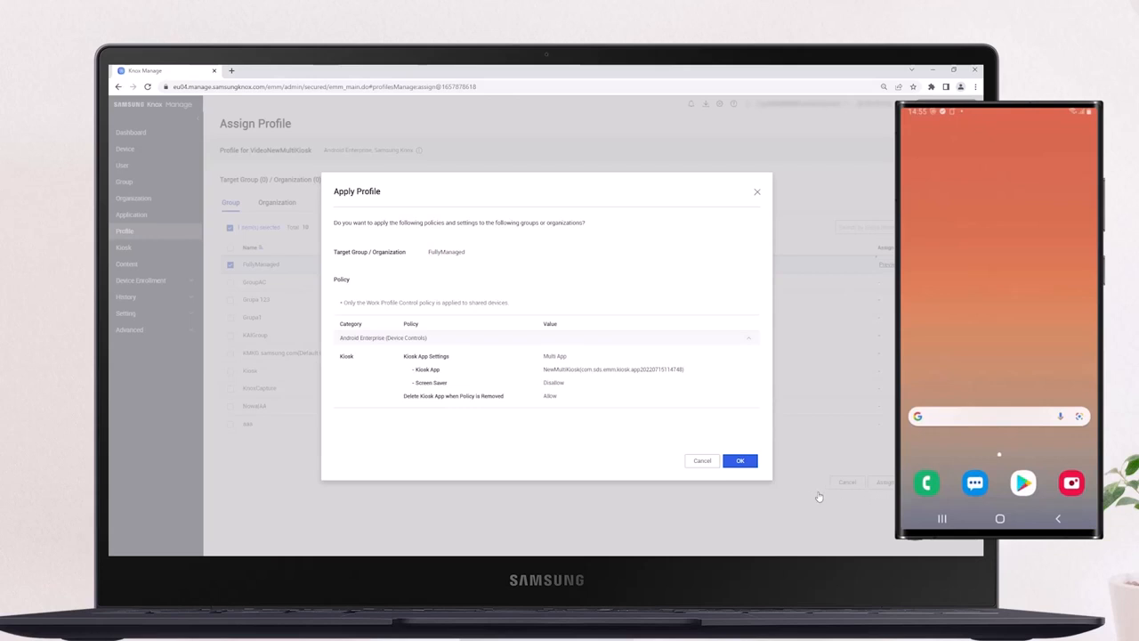
{"action": "left_click", "coordinate": [740, 460]}
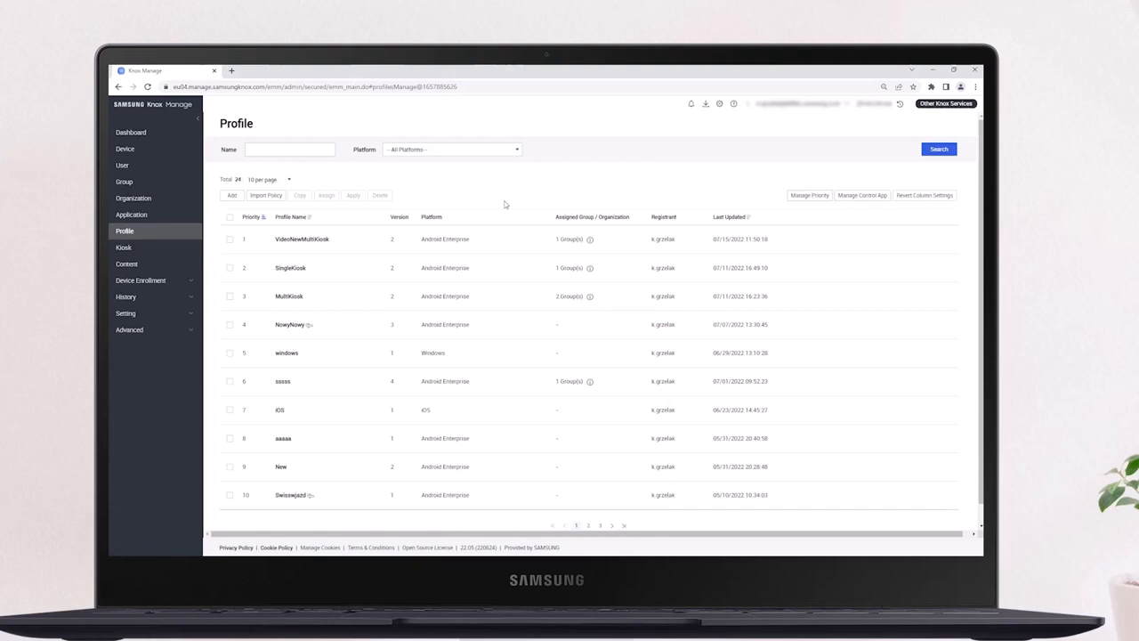
Create an Android Enterprise profile named VideoNewSingleKiosk and save it to set policies.
{"action": "left_click", "coordinate": [232, 196]}
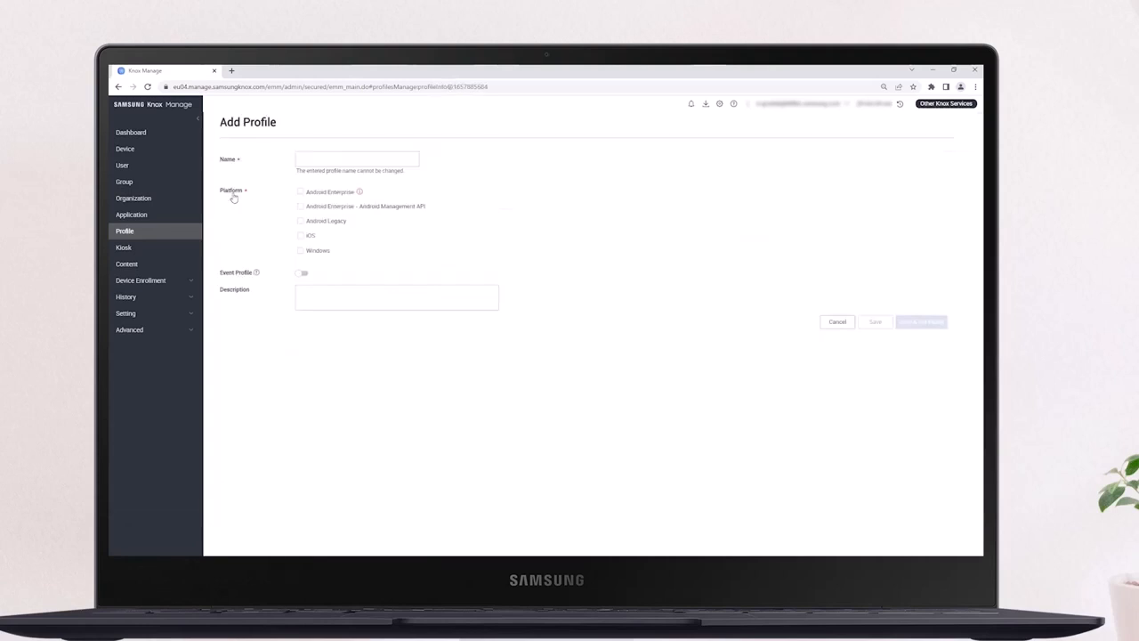
{"action": "left_click", "coordinate": [305, 160]}
{"action": "type", "text": "VideoNewSingleKiosk"}
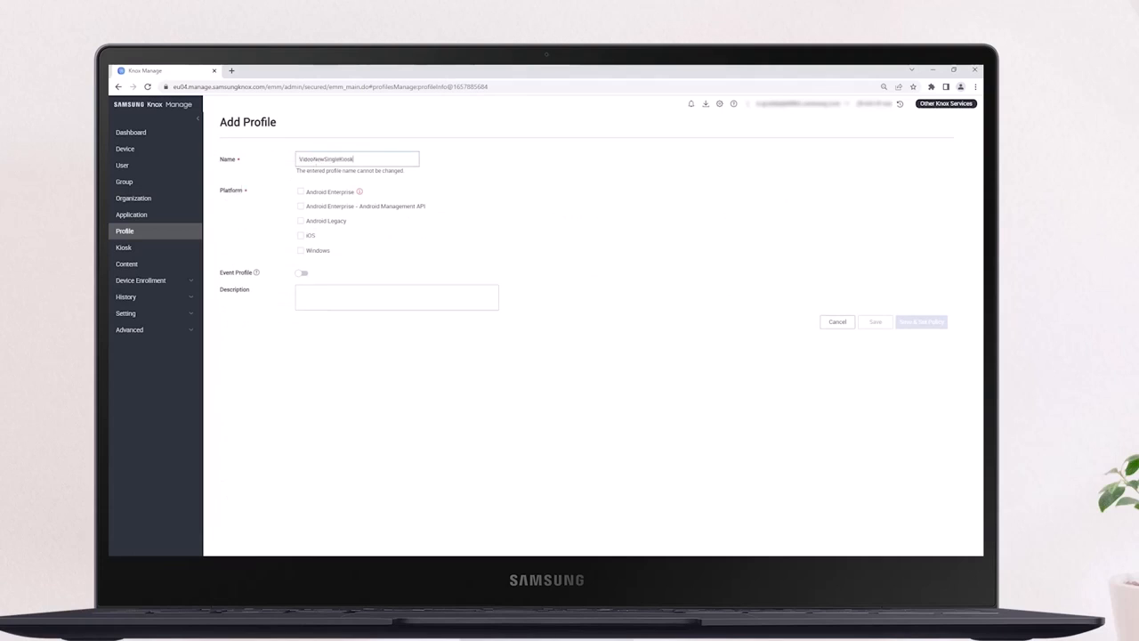
{"action": "left_click", "coordinate": [301, 191]}
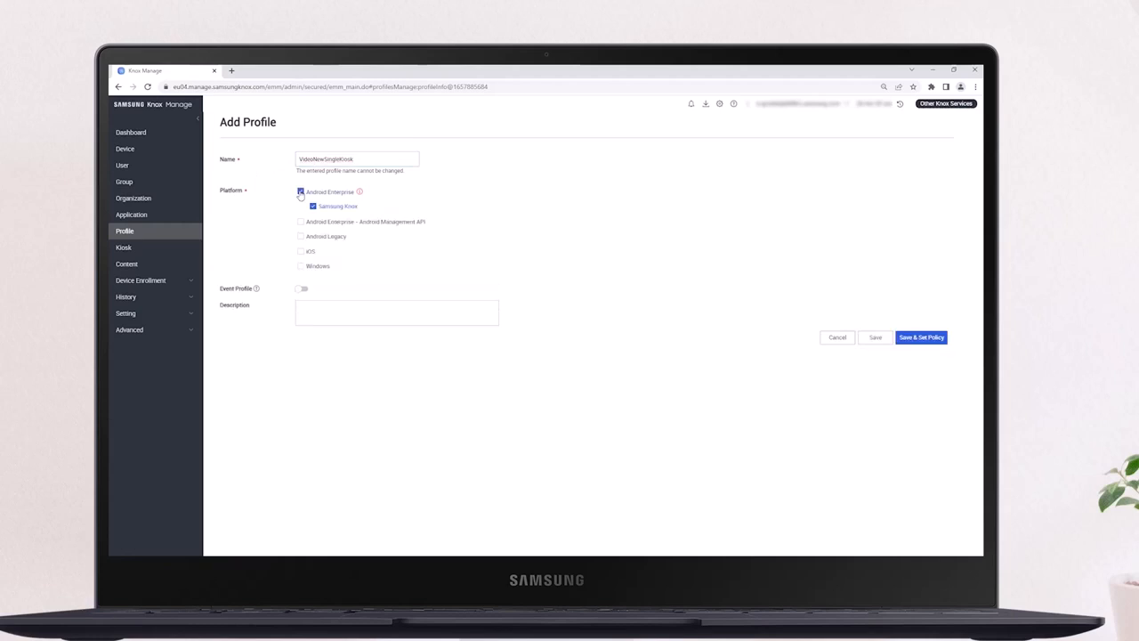
{"action": "left_click", "coordinate": [924, 338]}
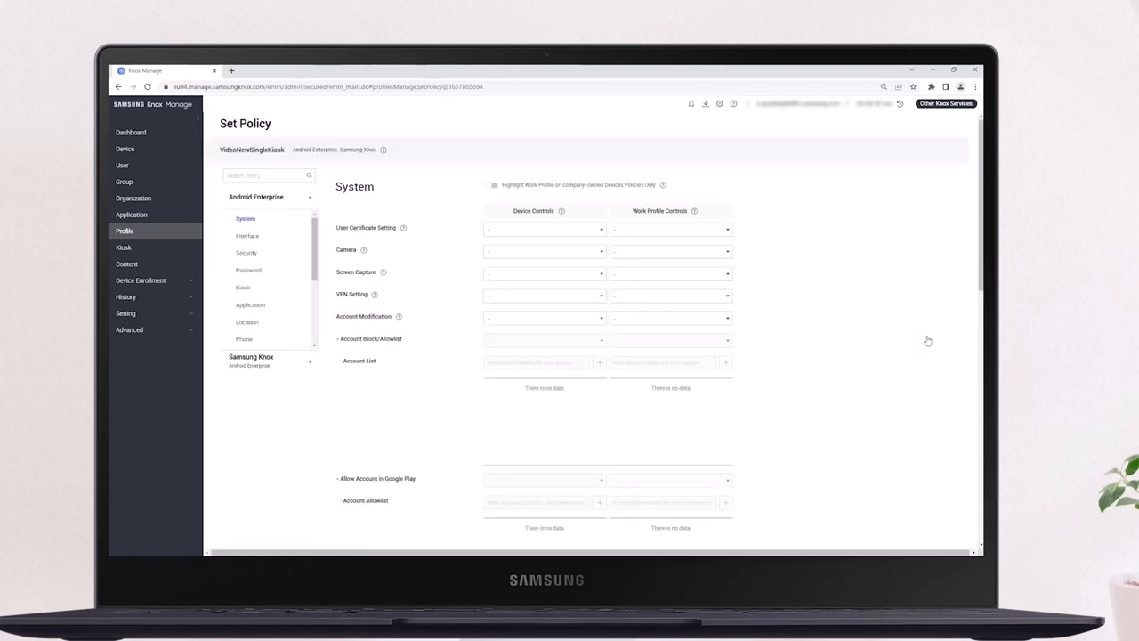
Set its kiosk policy to Single App and start a brand-new kiosk.
{"action": "left_click", "coordinate": [243, 288]}
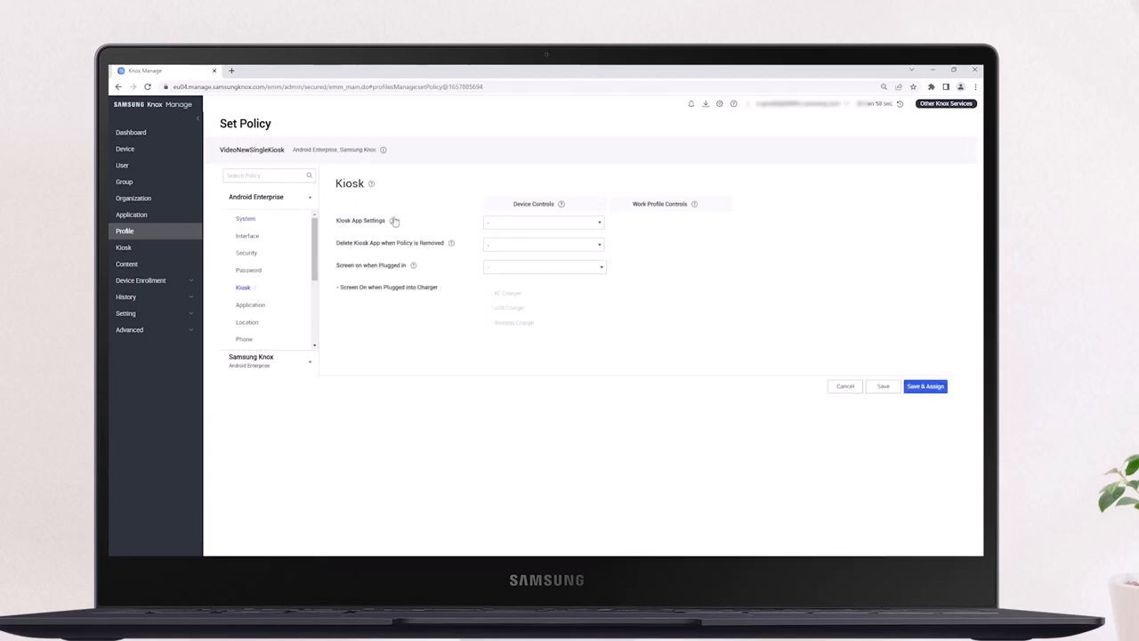
{"action": "left_click", "coordinate": [496, 225]}
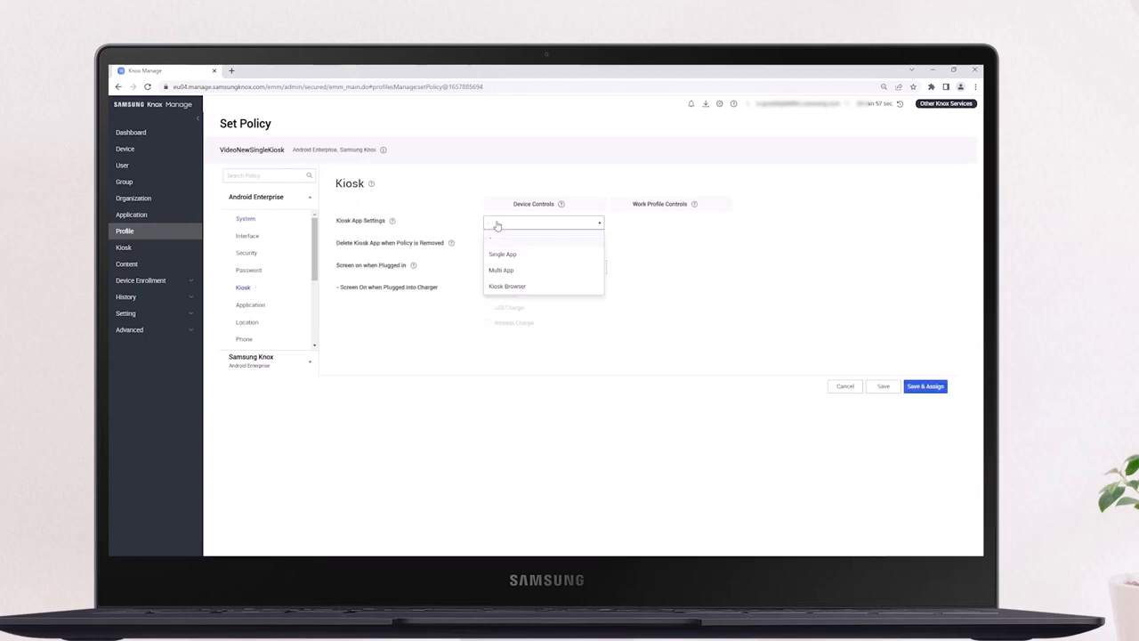
{"action": "left_click", "coordinate": [499, 254]}
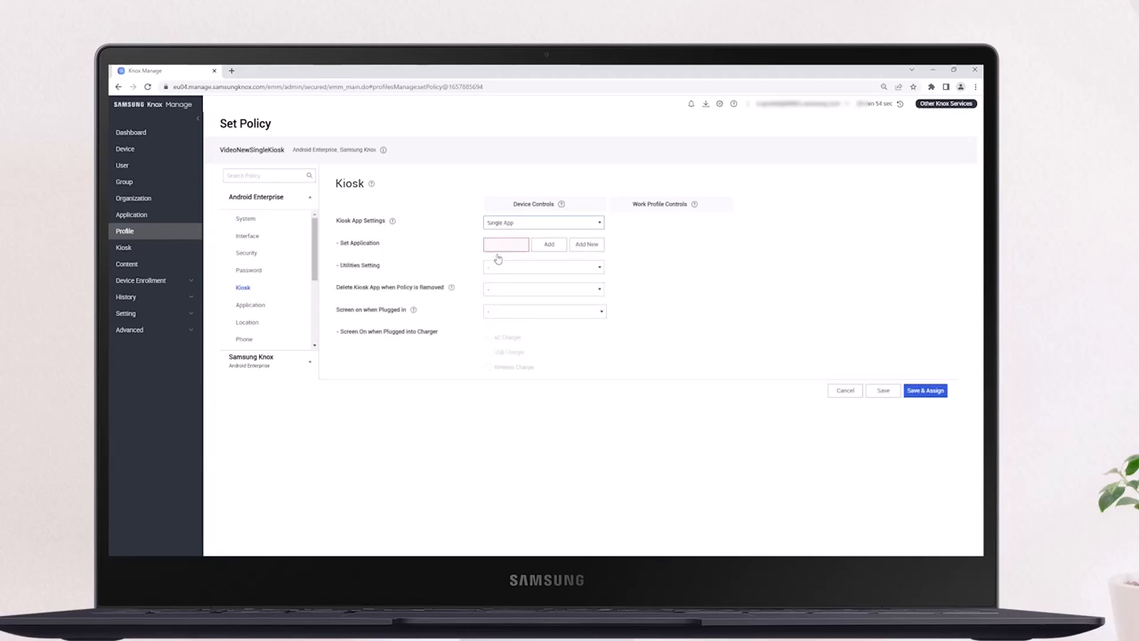
{"action": "left_click", "coordinate": [586, 245]}
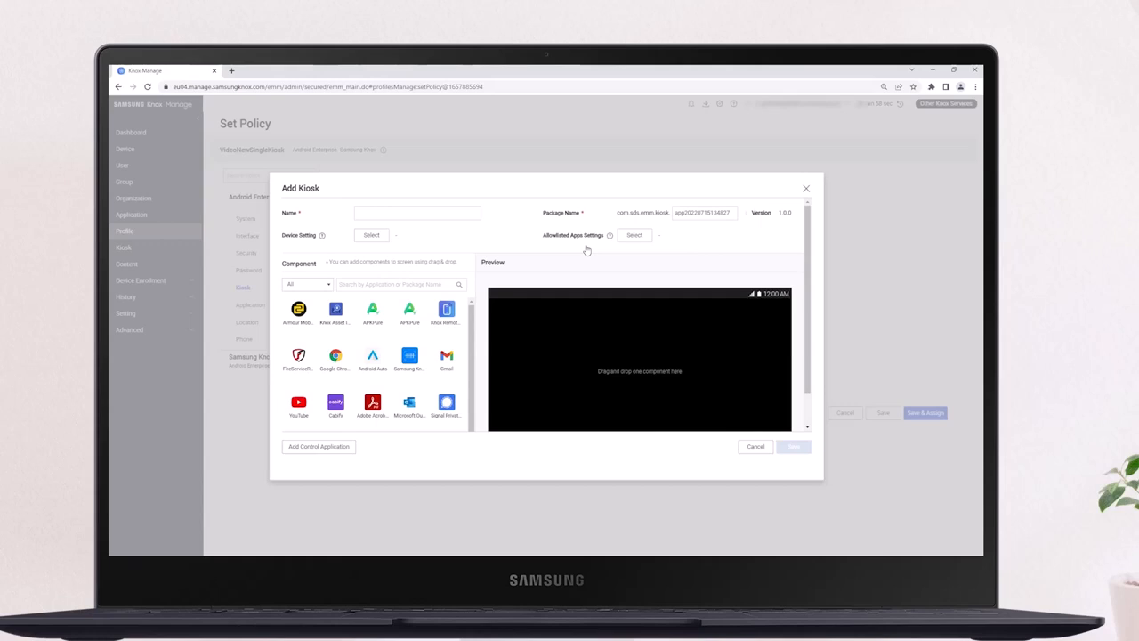
Name the kiosk NewSingleKiosk and allow Wi-Fi, Bluetooth, Time Zone, Flash Light, Language, Airplane Mode, Sound.
{"action": "left_click", "coordinate": [446, 213]}
{"action": "type", "text": "NewSingleKiosk"}
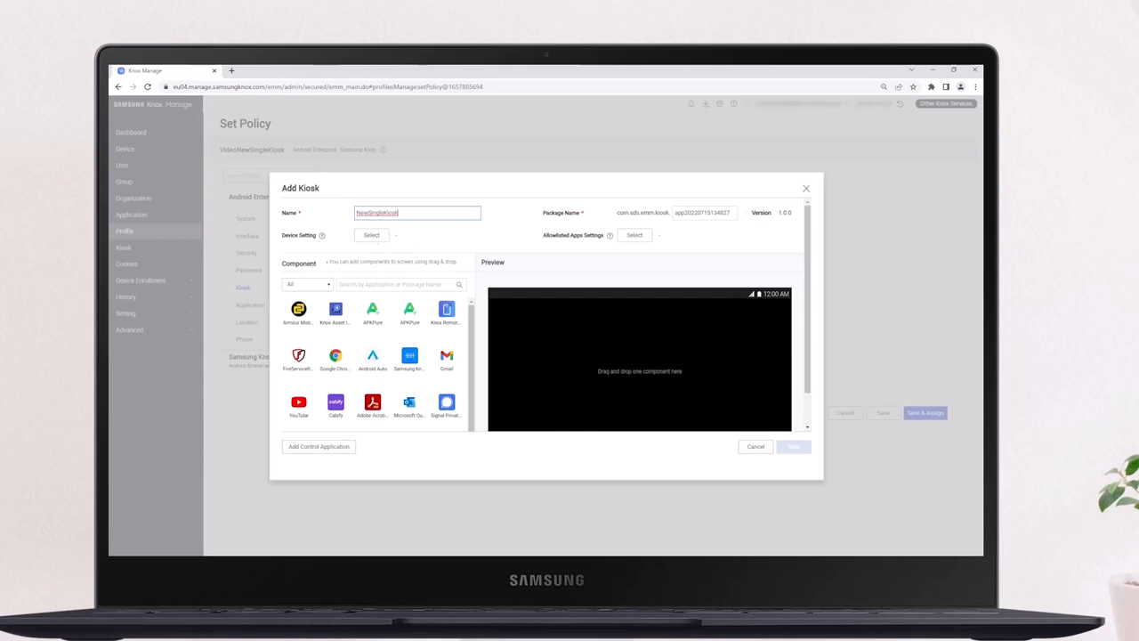
{"action": "left_click", "coordinate": [372, 237]}
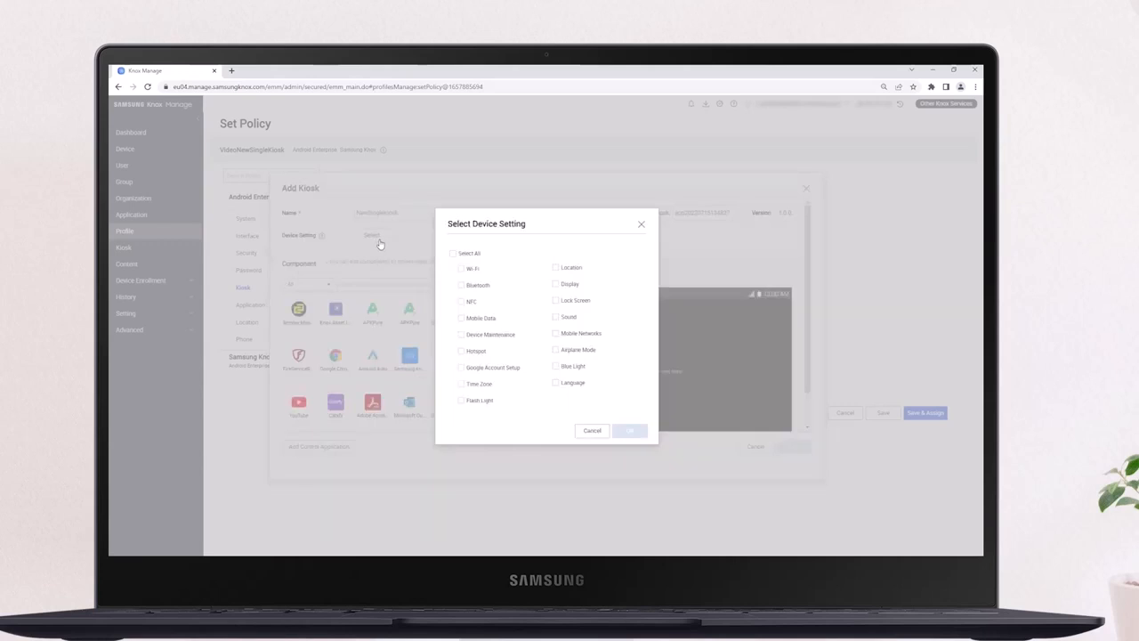
{"action": "left_click", "coordinate": [461, 269]}
{"action": "left_click", "coordinate": [461, 285]}
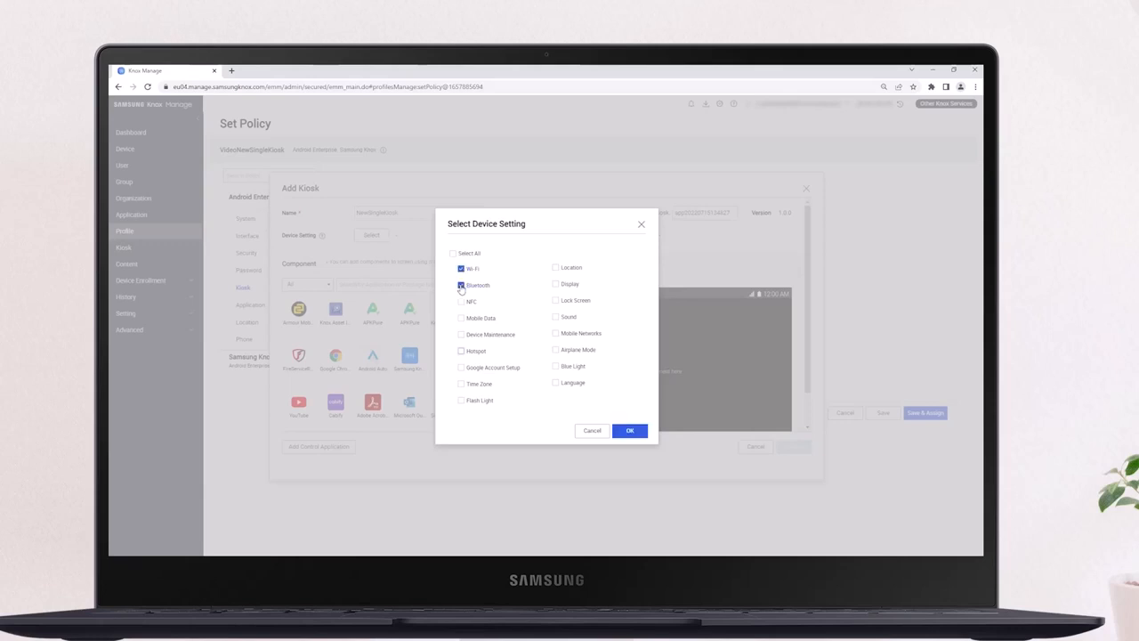
{"action": "left_click", "coordinate": [461, 384]}
{"action": "left_click", "coordinate": [461, 401]}
{"action": "left_click", "coordinate": [555, 383]}
{"action": "left_click", "coordinate": [555, 350]}
{"action": "left_click", "coordinate": [555, 316]}
{"action": "left_click", "coordinate": [629, 432]}
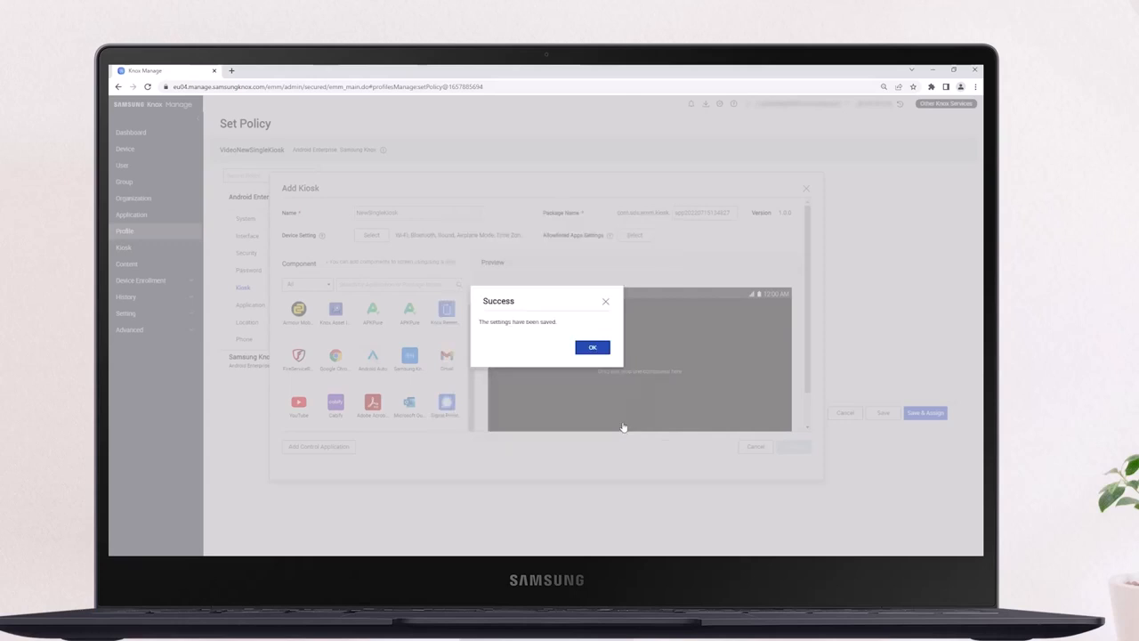
{"action": "left_click", "coordinate": [593, 348]}
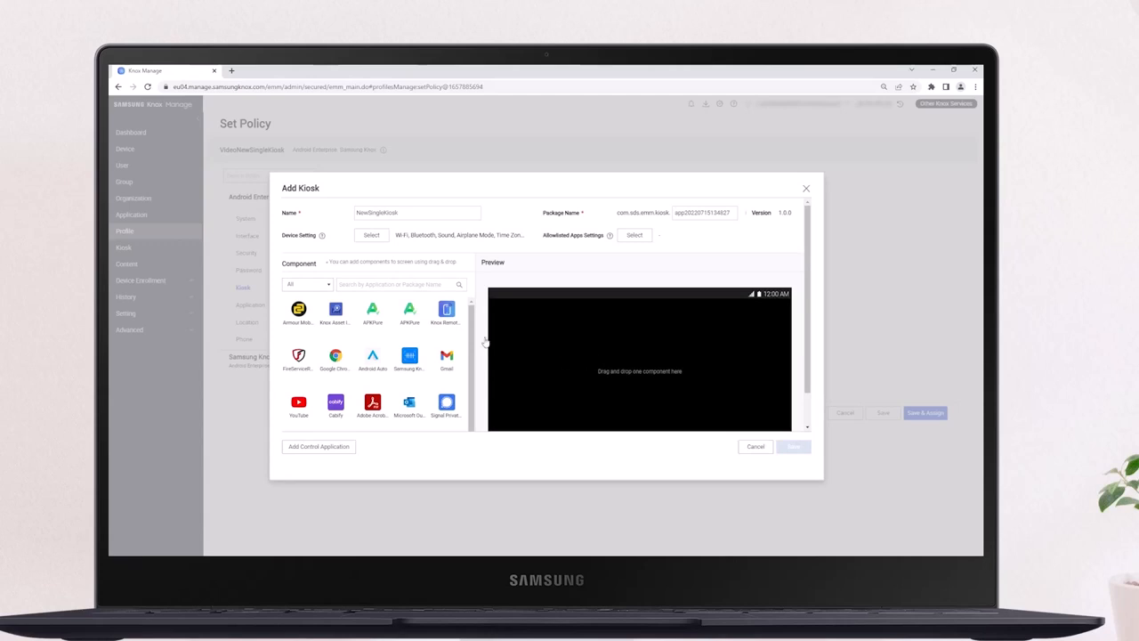
Make Knox Remote Support the kiosk's single app and save the kiosk.
{"action": "left_click_drag", "start_coordinate": [449, 316], "coordinate": [507, 316]}
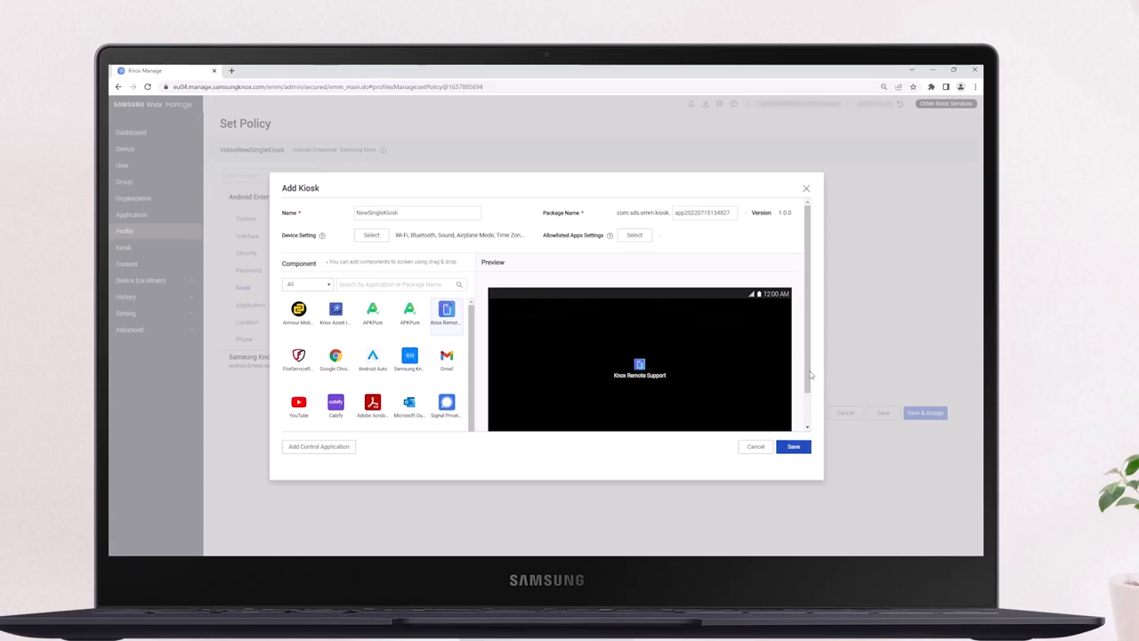
{"action": "left_click", "coordinate": [801, 447]}
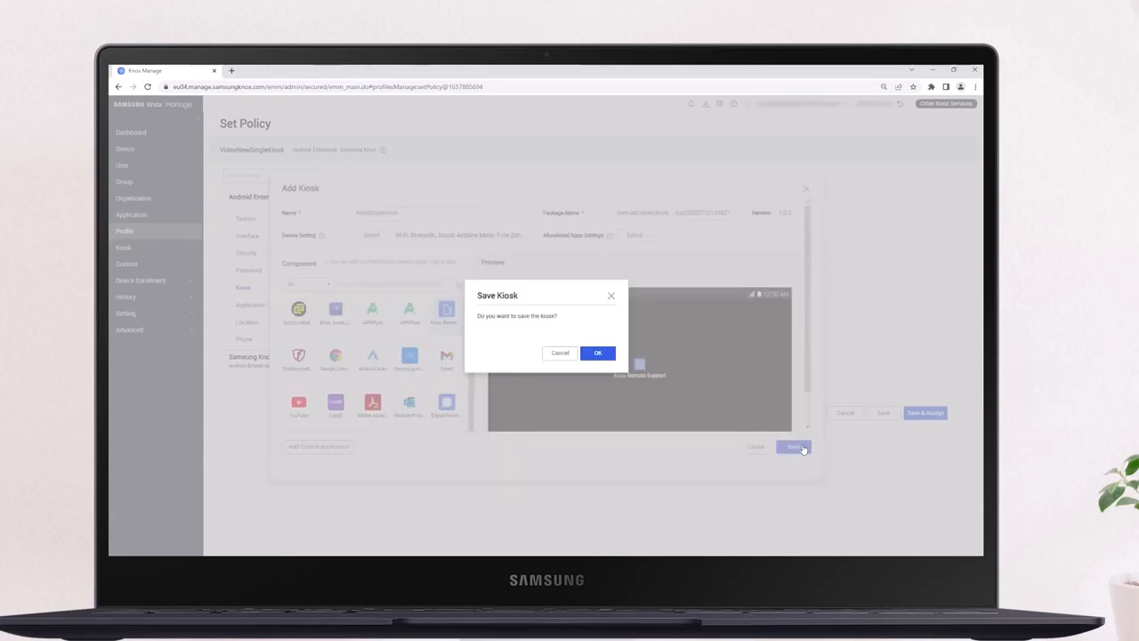
{"action": "left_click", "coordinate": [605, 356]}
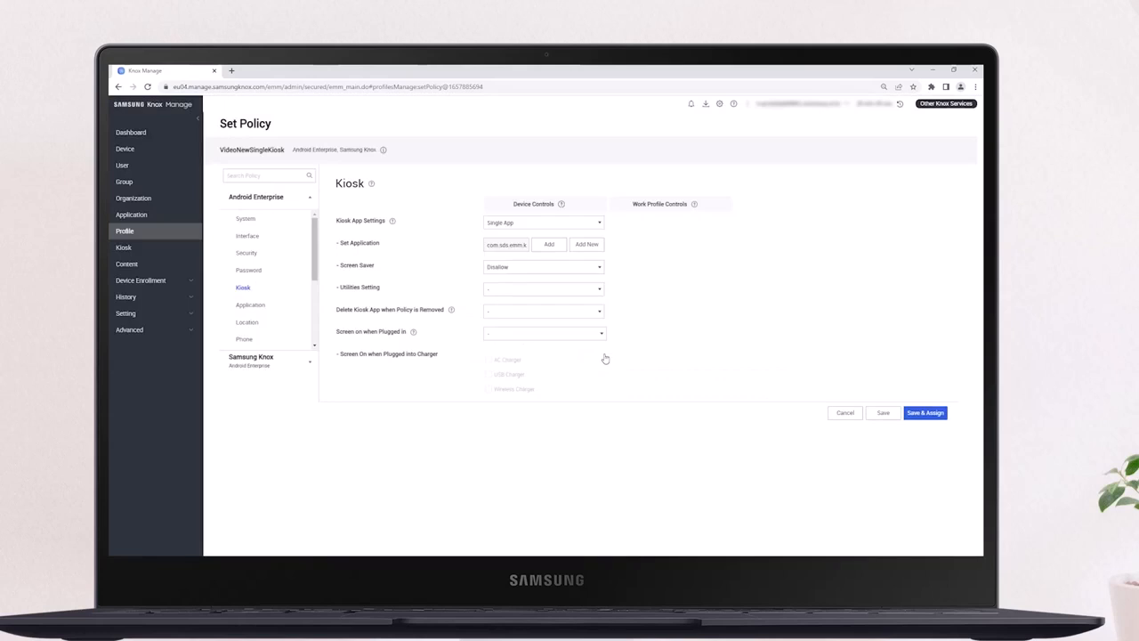
Allow kiosk app deletion on policy removal, save VideoNewSingleKiosk, and assign it to the FullyManaged group.
{"action": "left_click", "coordinate": [563, 313]}
{"action": "left_click", "coordinate": [548, 346]}
{"action": "left_click", "coordinate": [916, 414]}
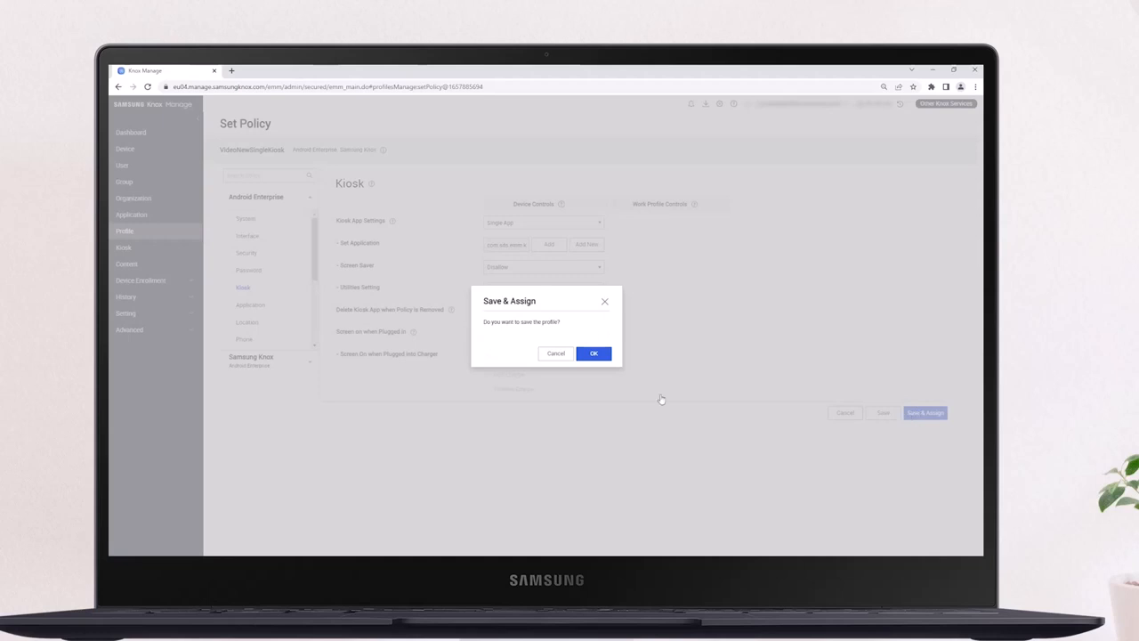
{"action": "left_click", "coordinate": [594, 354]}
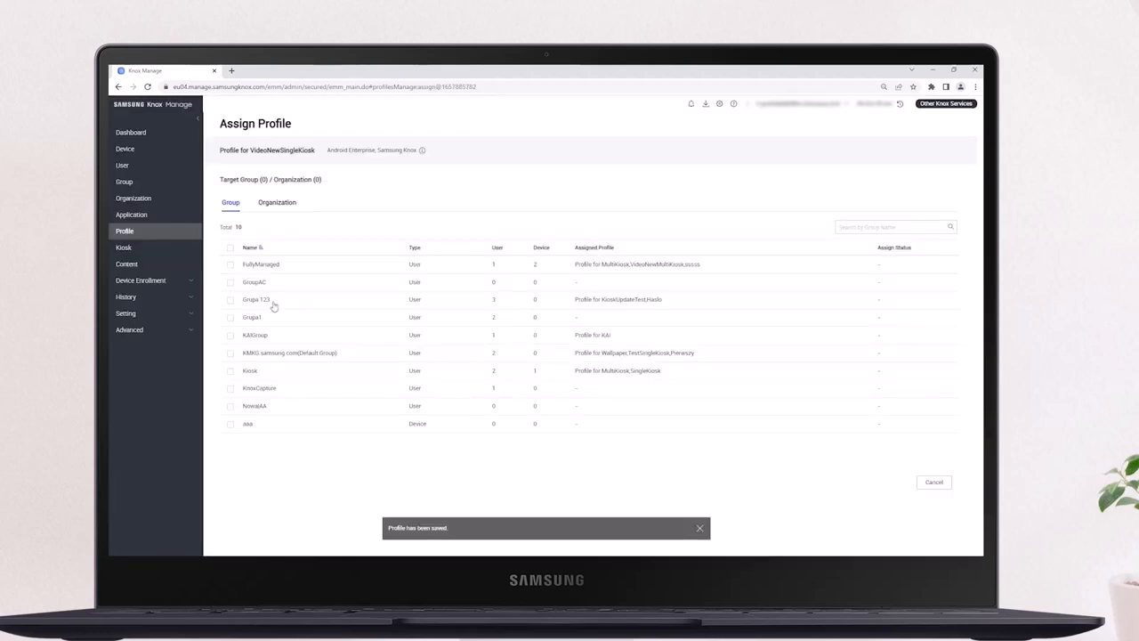
{"action": "left_click", "coordinate": [230, 266]}
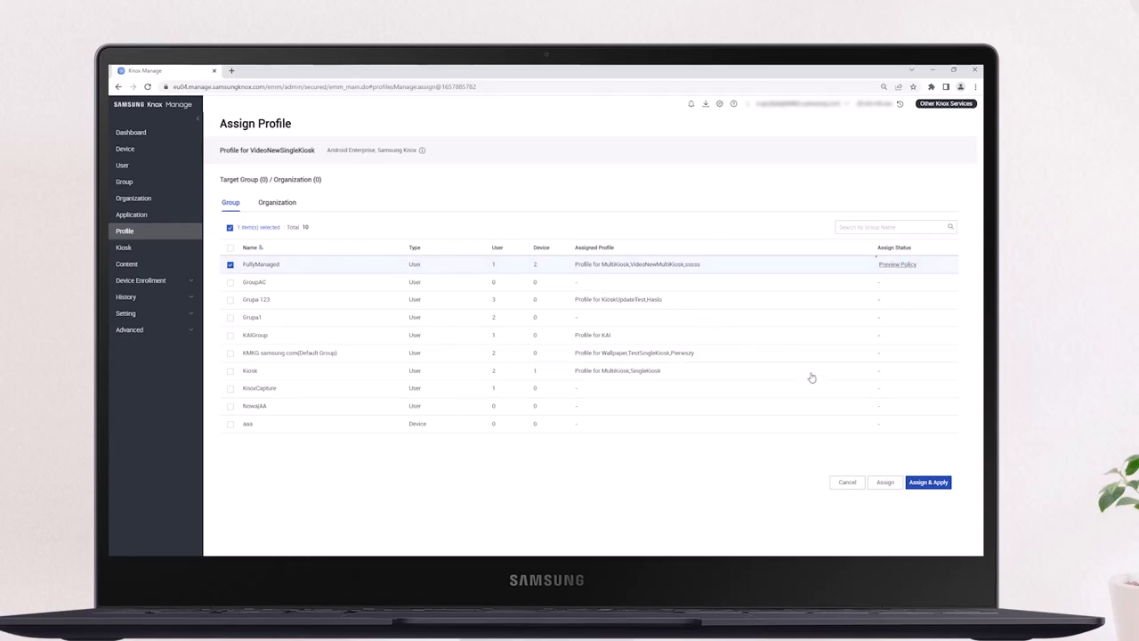
{"action": "left_click", "coordinate": [940, 483]}
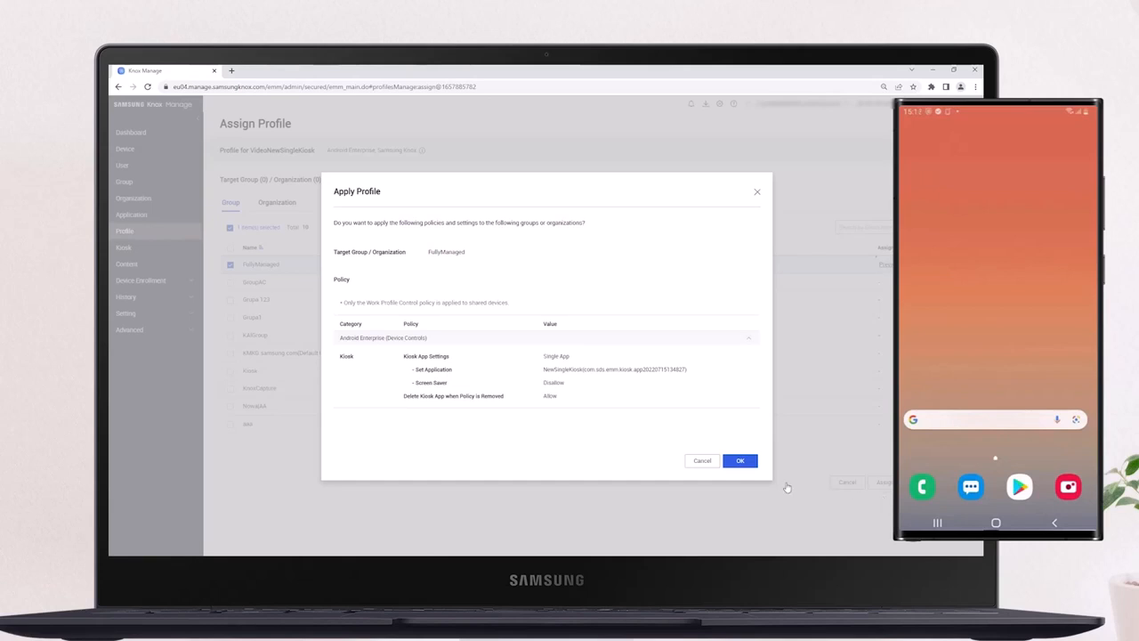
Confirm applying the VideoNewSingleKiosk profile to the FullyManaged group.
{"action": "left_click", "coordinate": [742, 461]}
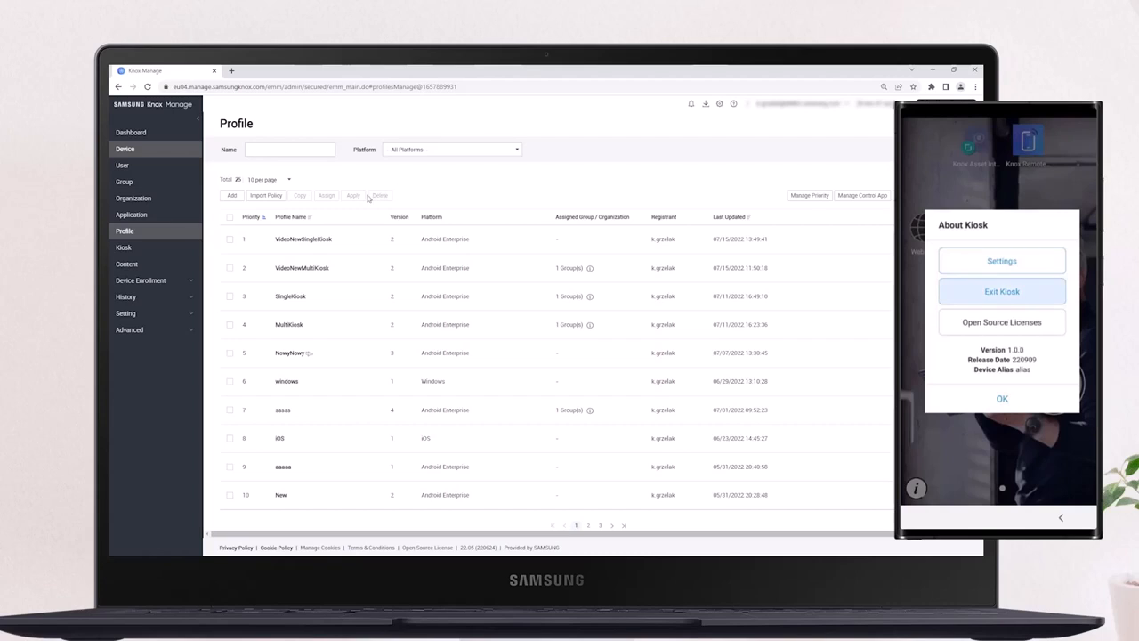
Read FM_Android_2's exit kiosk code in its device details and enter it on the phone to exit kiosk mode.
{"action": "left_click", "coordinate": [123, 150]}
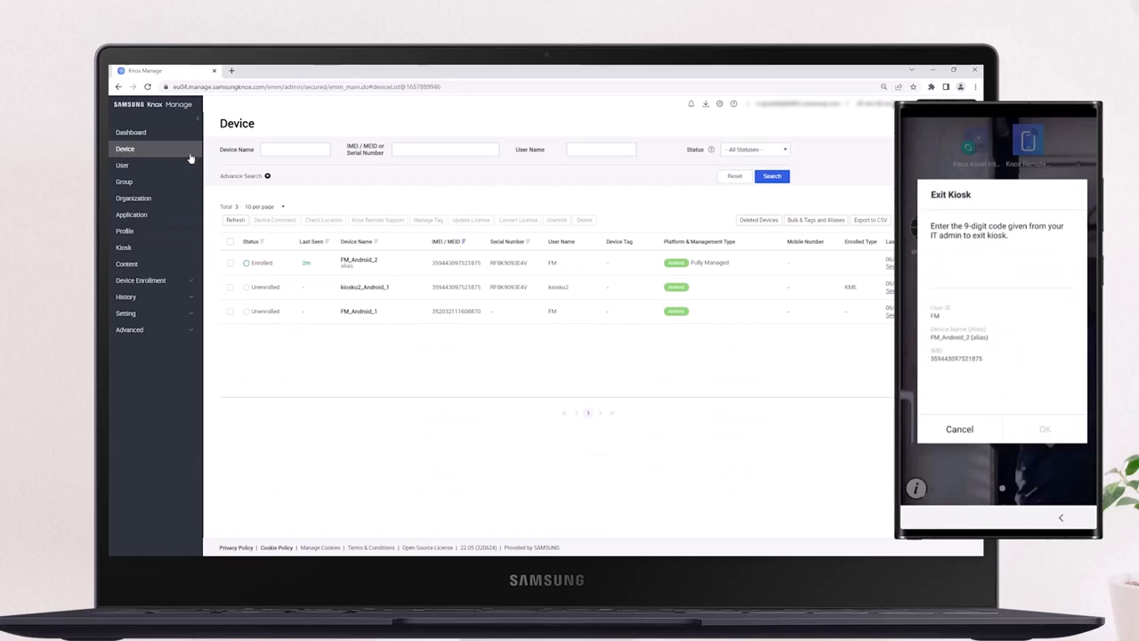
{"action": "left_click", "coordinate": [366, 262]}
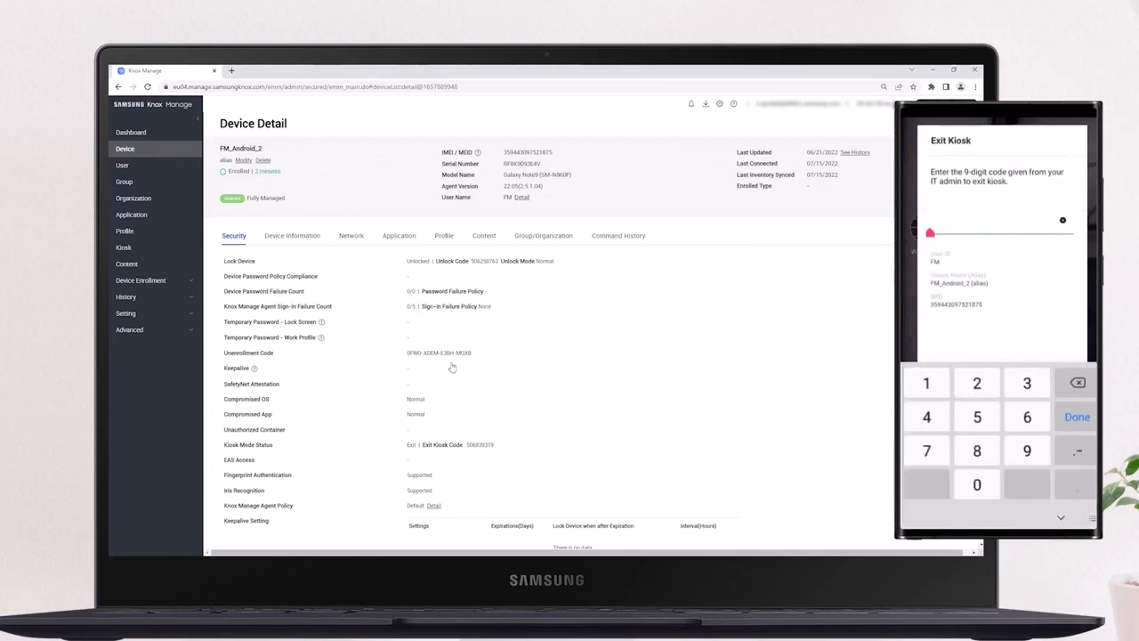
{"action": "type", "text": "5"}
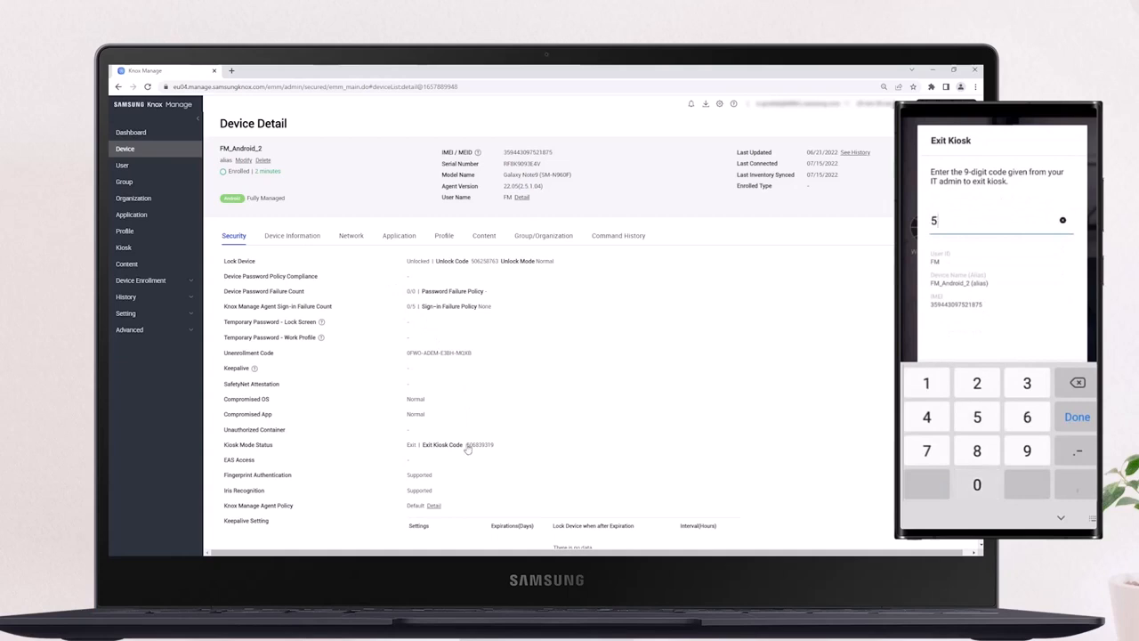
{"action": "left_click_drag", "start_coordinate": [467, 445], "coordinate": [494, 448]}
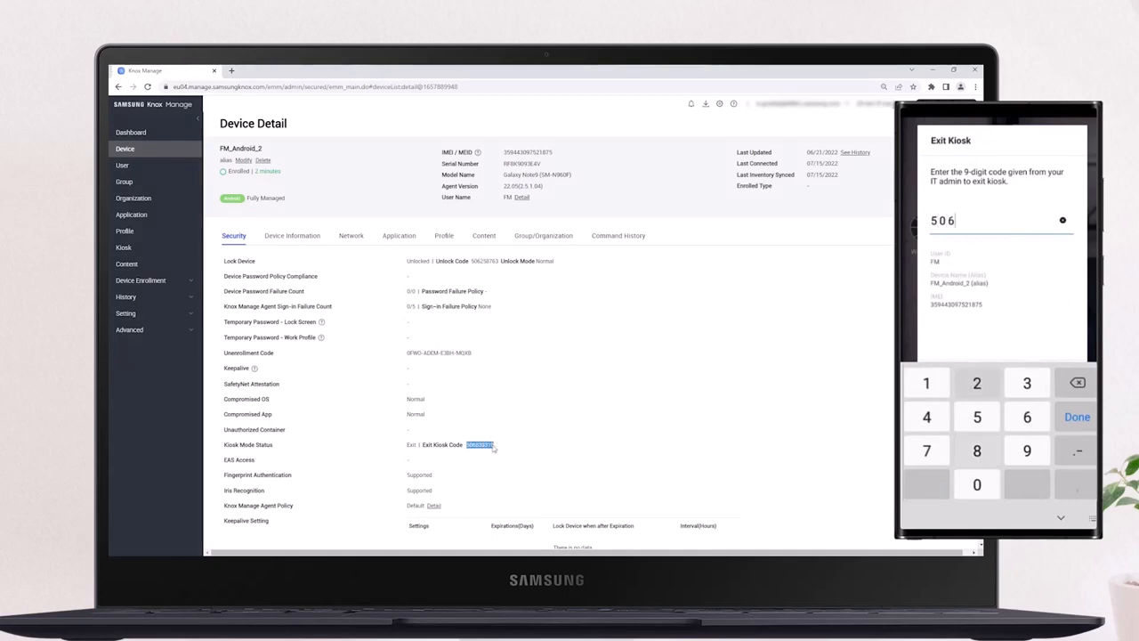
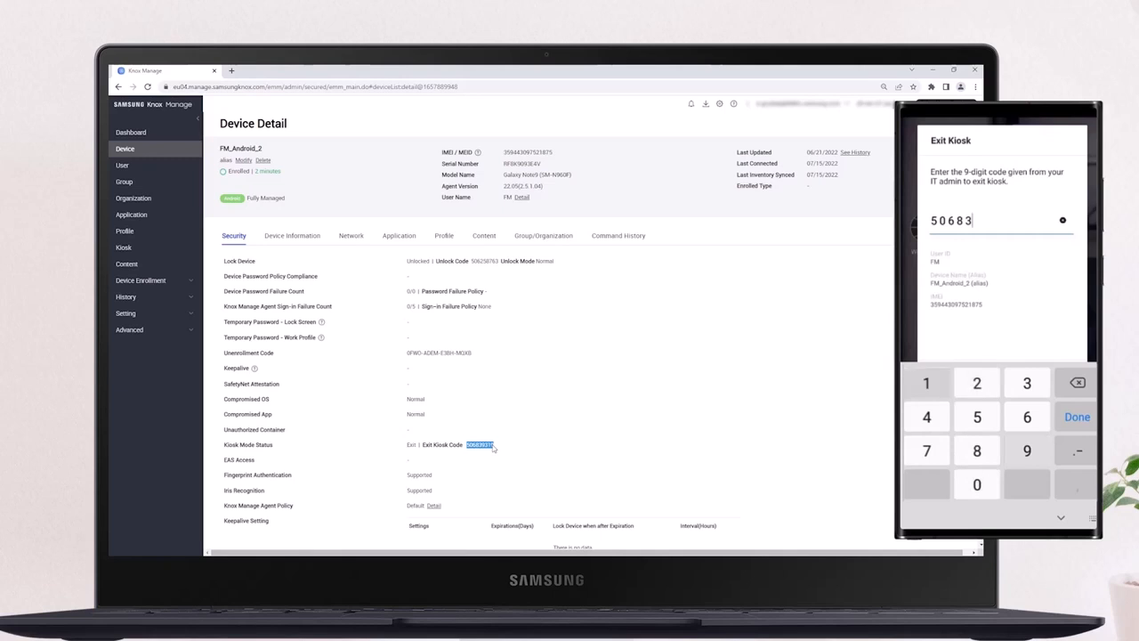
{"action": "key", "text": "Return"}
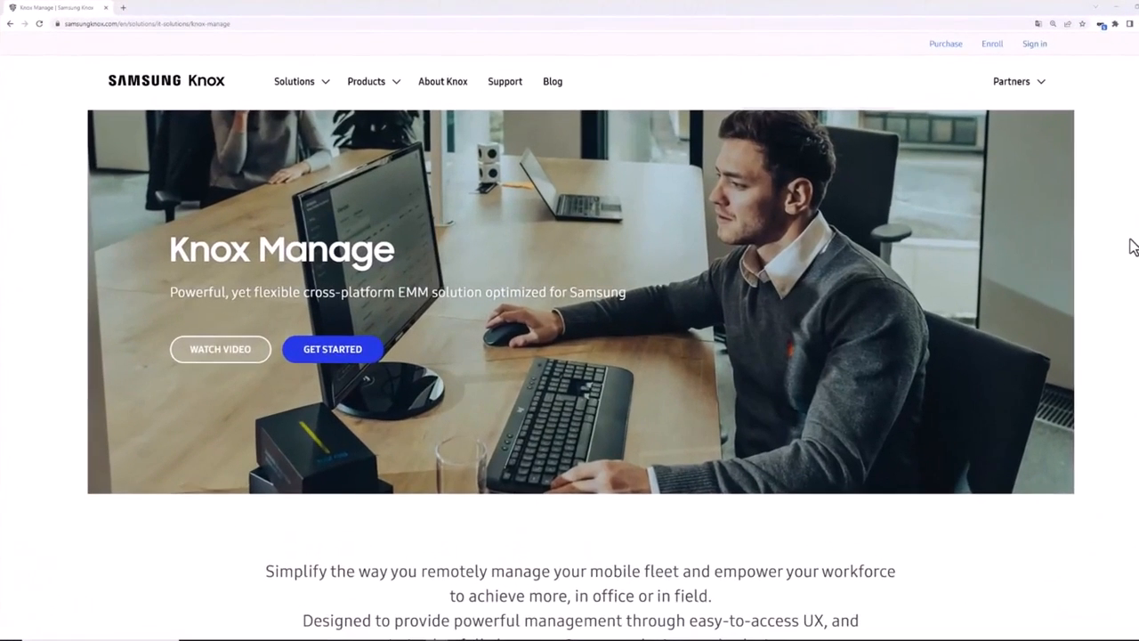
Scroll down the Knox Manage product page to reach the Empowered by Samsung section.
{"action": "scroll", "coordinate": [959, 251], "scroll_direction": "down", "scroll_amount": 2}
{"action": "scroll", "coordinate": [1132, 247], "scroll_direction": "down", "scroll_amount": 2}
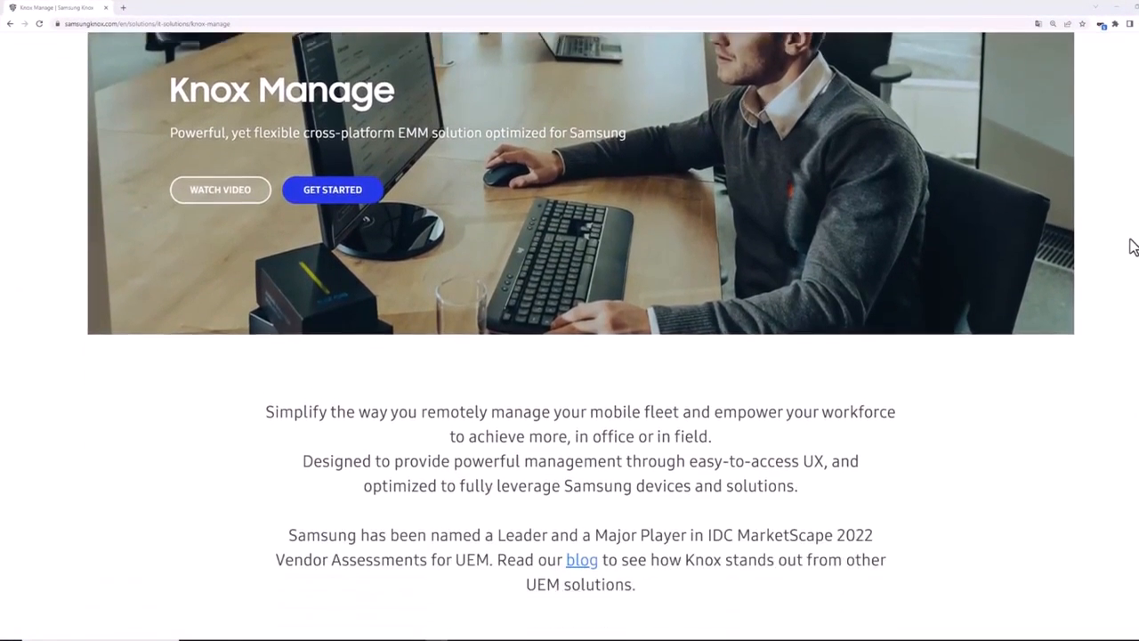
{"action": "scroll", "coordinate": [1132, 246], "scroll_direction": "down", "scroll_amount": 1}
{"action": "scroll", "coordinate": [1132, 246], "scroll_direction": "down", "scroll_amount": 4}
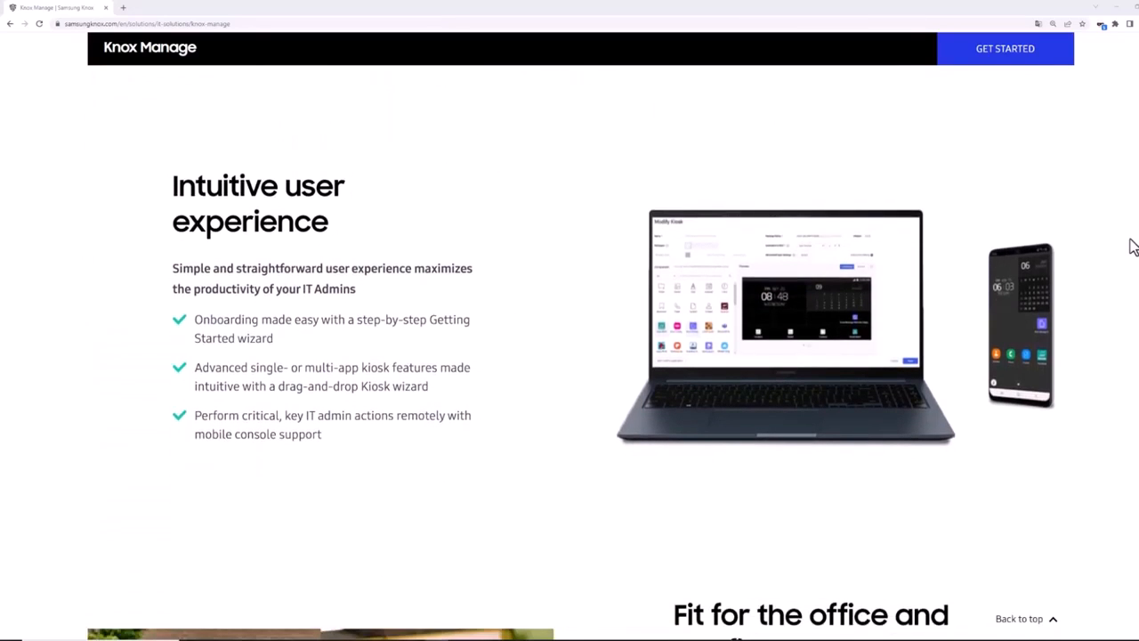
{"action": "scroll", "coordinate": [1132, 246], "scroll_direction": "down", "scroll_amount": 3}
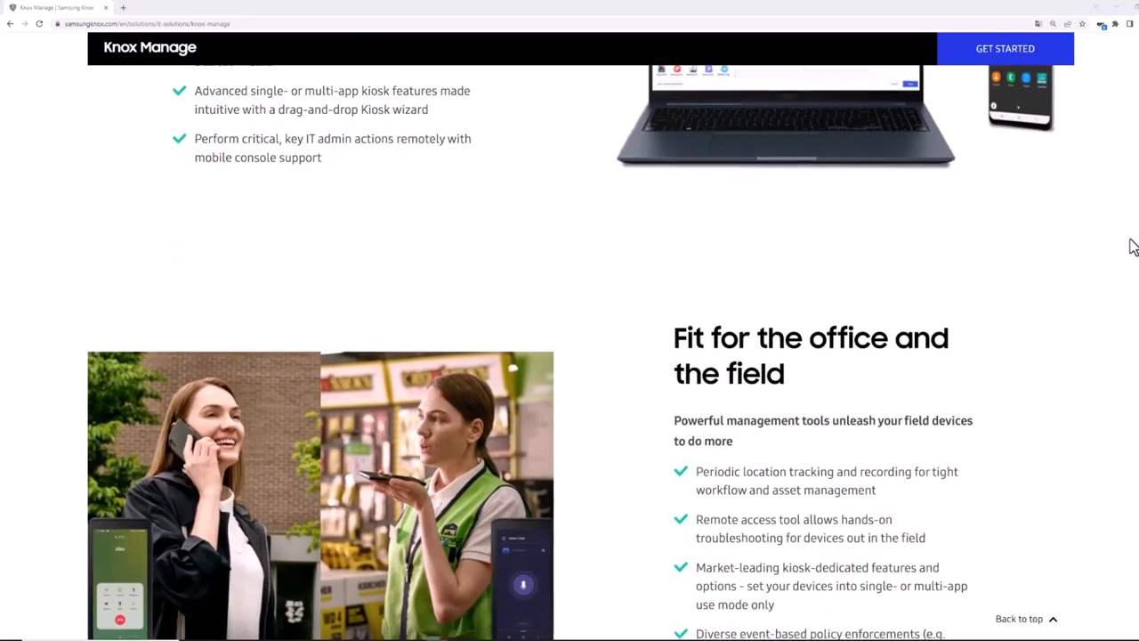
{"action": "scroll", "coordinate": [1132, 247], "scroll_direction": "down", "scroll_amount": 2}
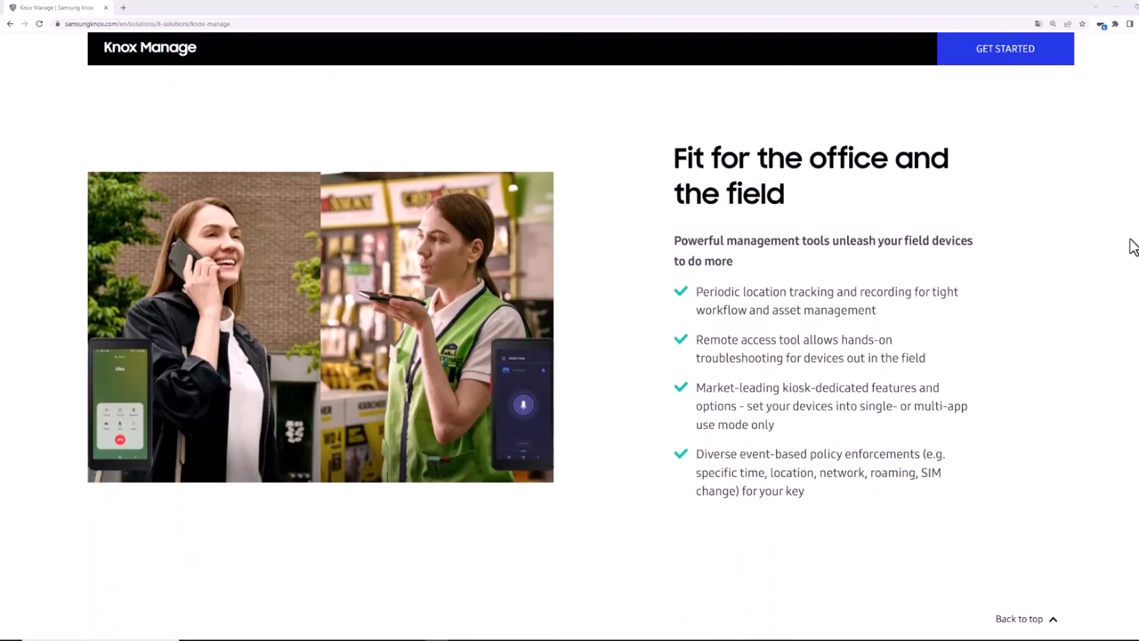
{"action": "scroll", "coordinate": [1133, 247], "scroll_direction": "down", "scroll_amount": 3}
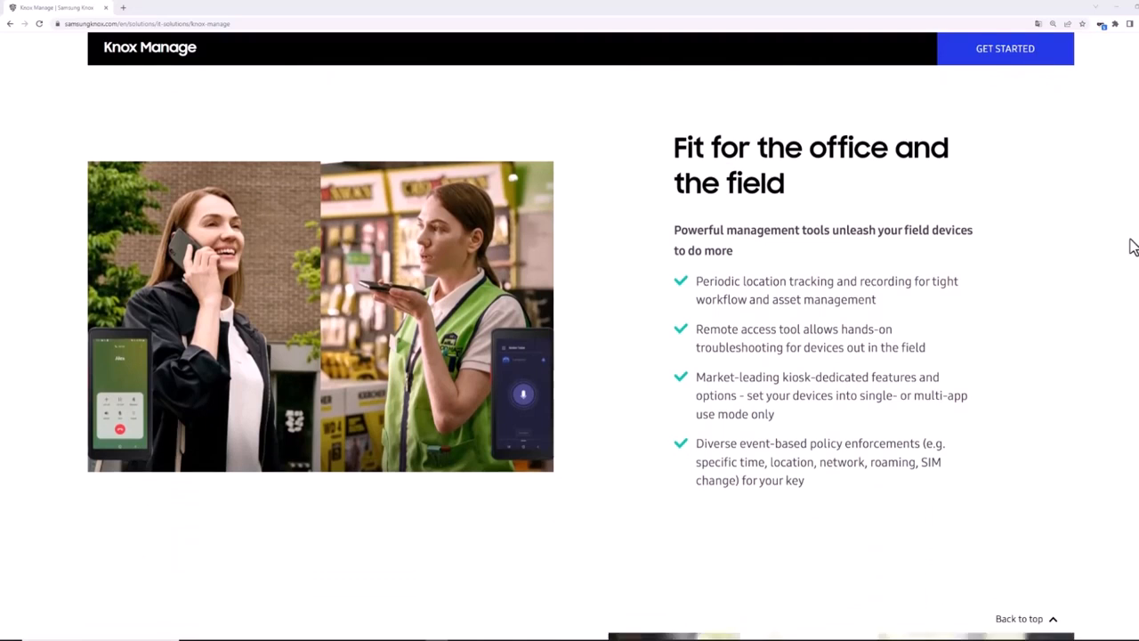
{"action": "scroll", "coordinate": [1132, 246], "scroll_direction": "down", "scroll_amount": 3}
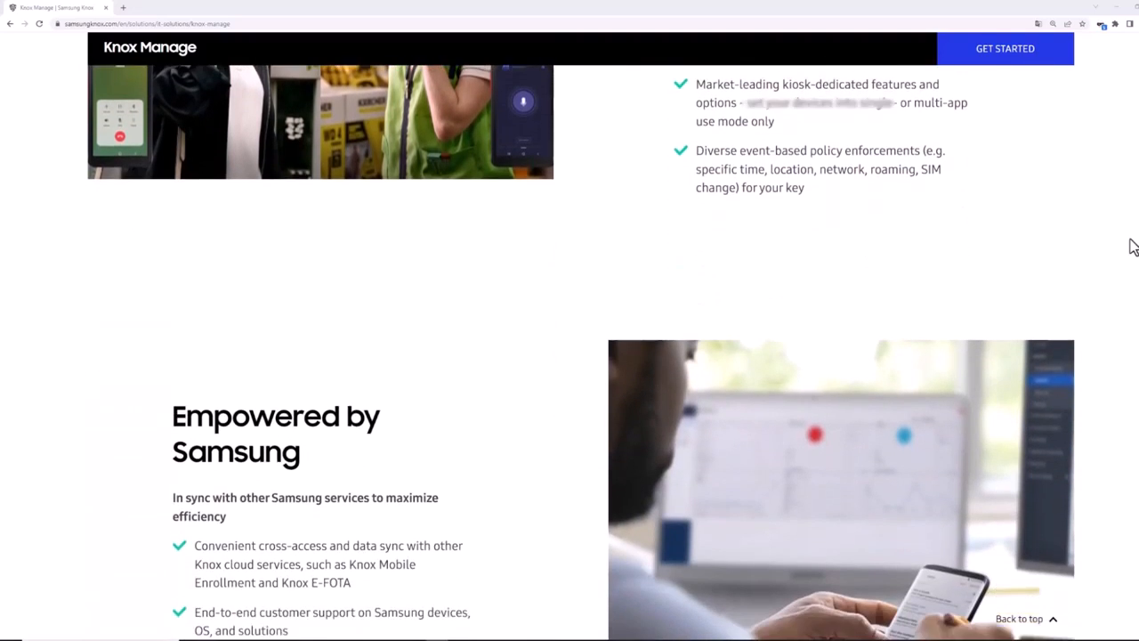